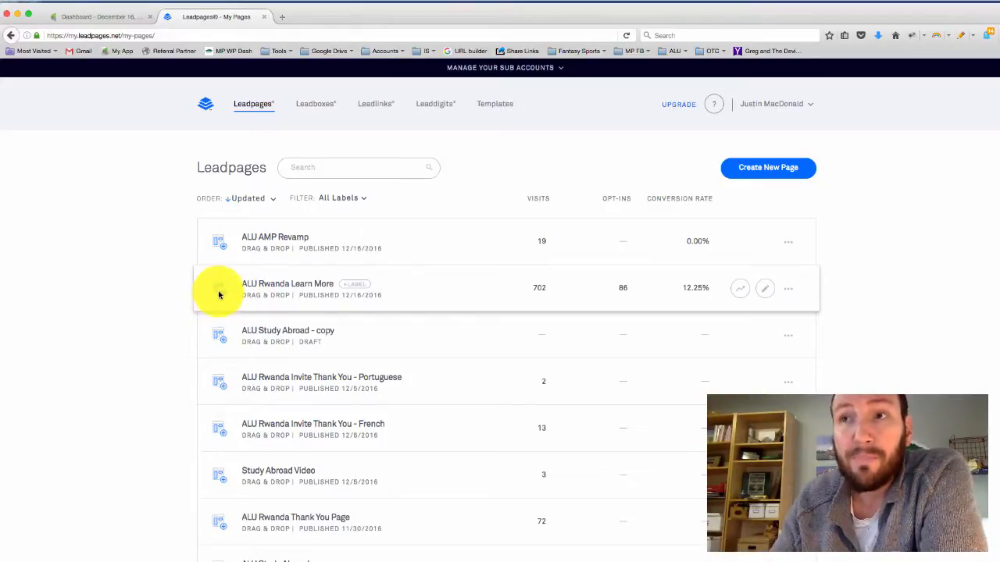
Step: Open the Leadpages account's integrations page and review the available and connected services
click(789, 108)
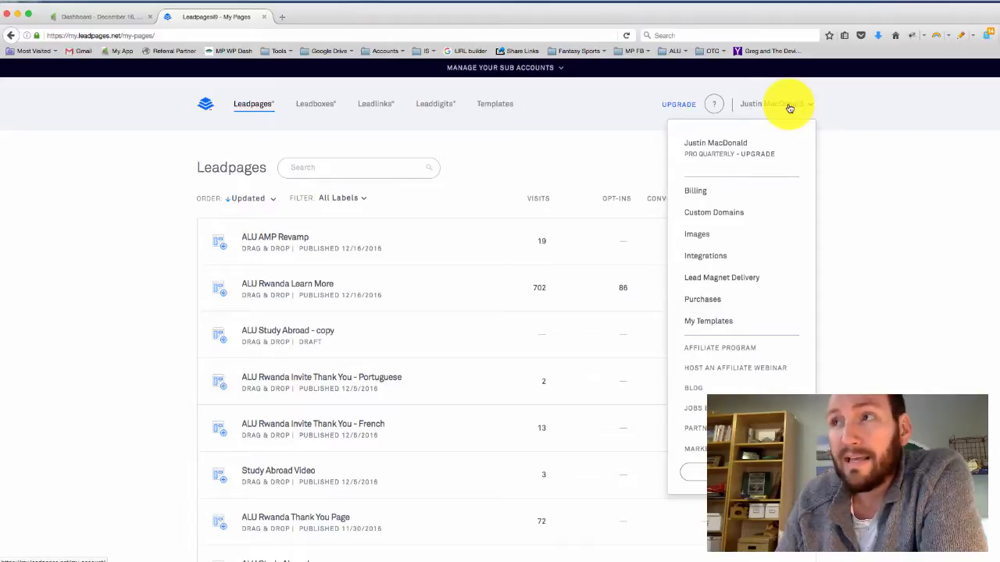
click(722, 258)
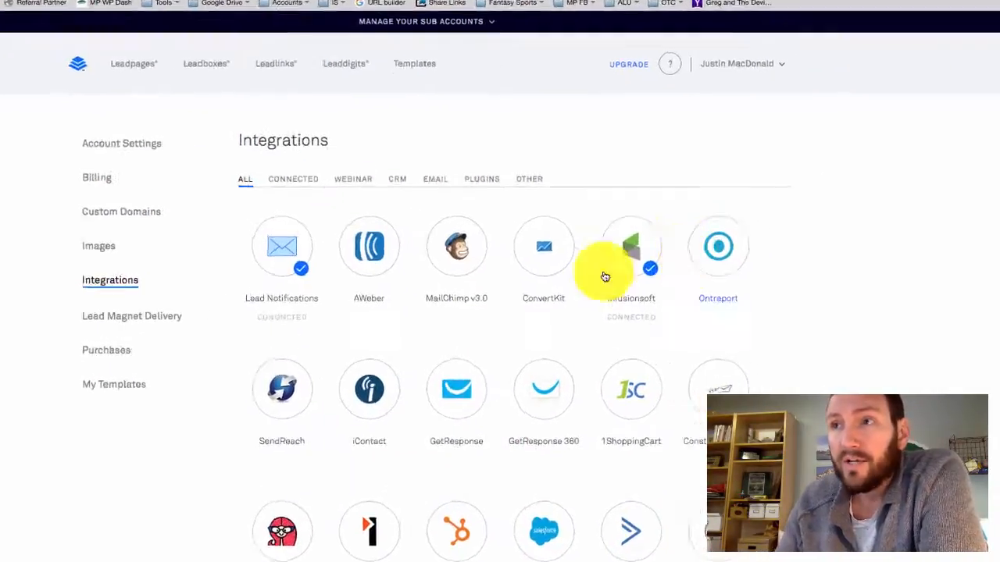
scroll(376, 322, down, 2)
scroll(376, 324, down, 4)
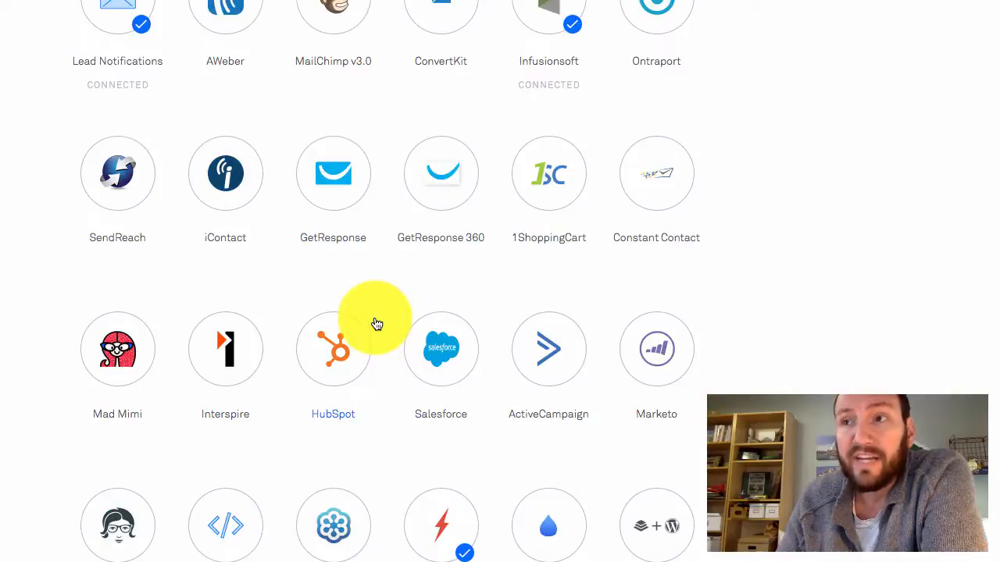
scroll(376, 327, up, 4)
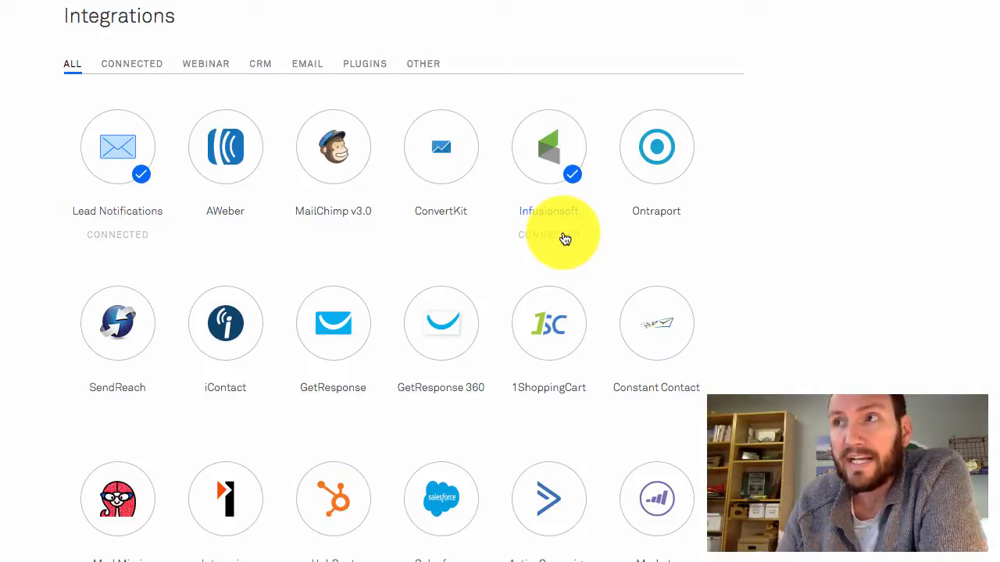
scroll(562, 237, up, 2)
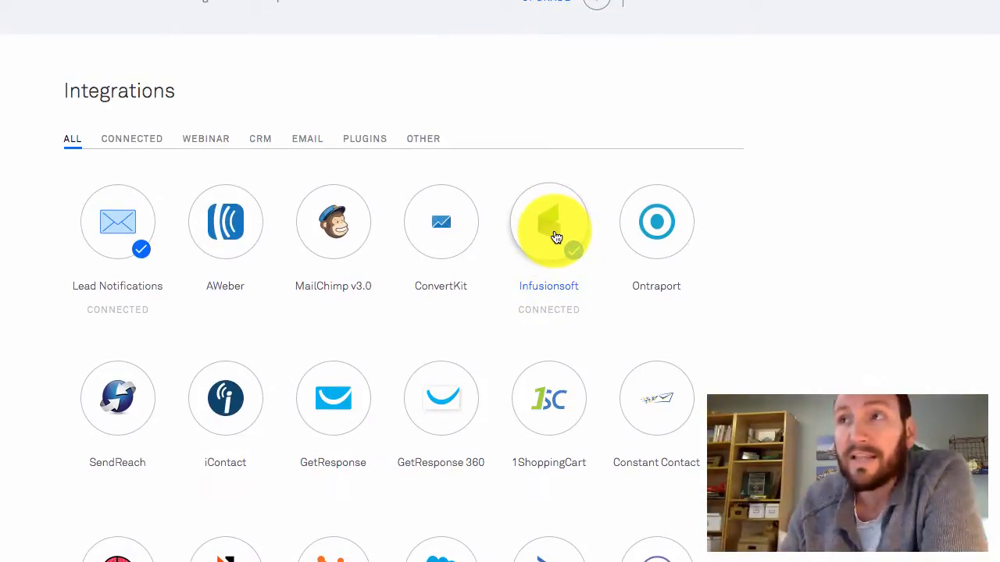
Step: Open the ALU Rwanda Learn More page in the page builder and open its upper lead form for editing
click(235, 98)
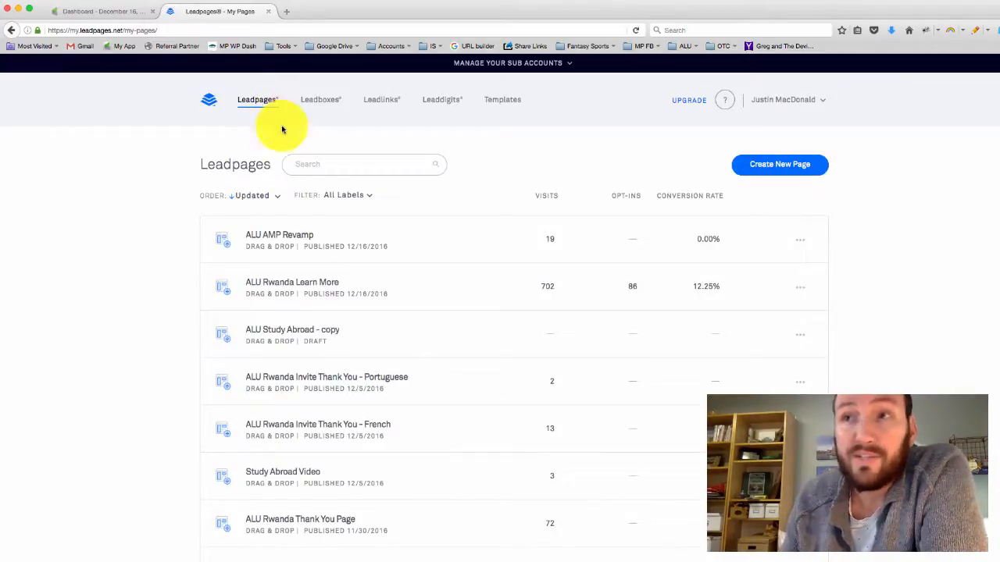
click(283, 287)
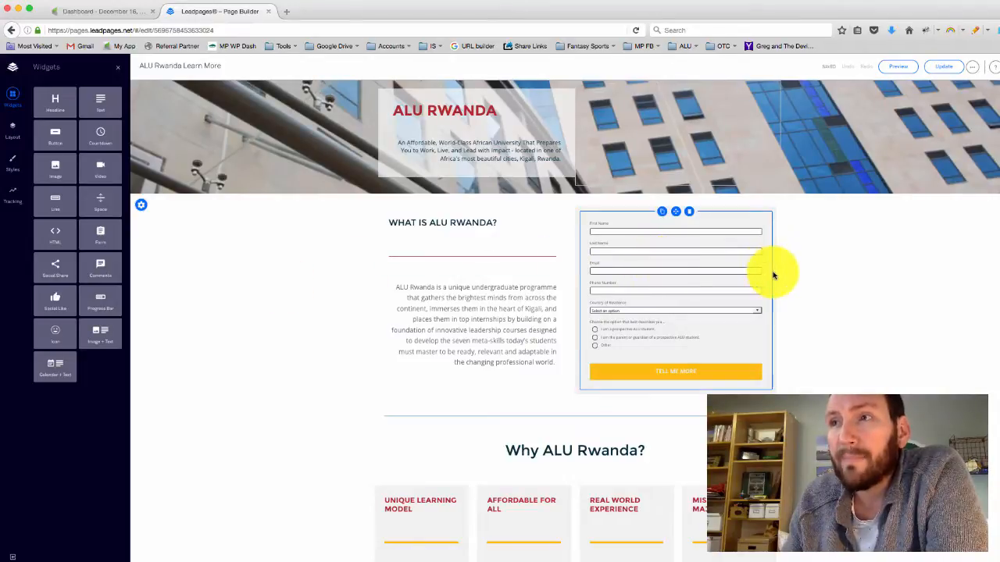
scroll(773, 275, down, 5)
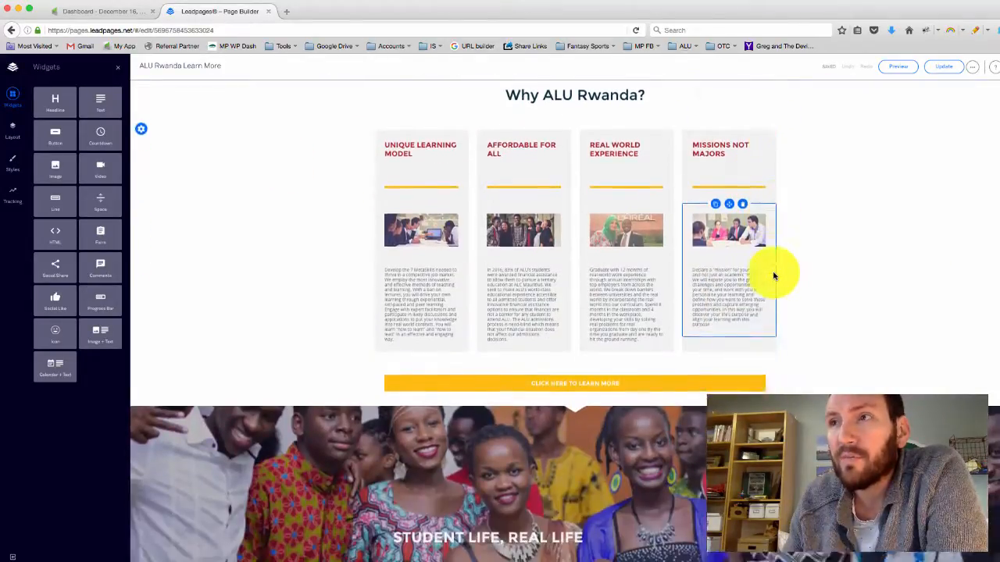
scroll(773, 275, down, 1)
scroll(643, 336, down, 10)
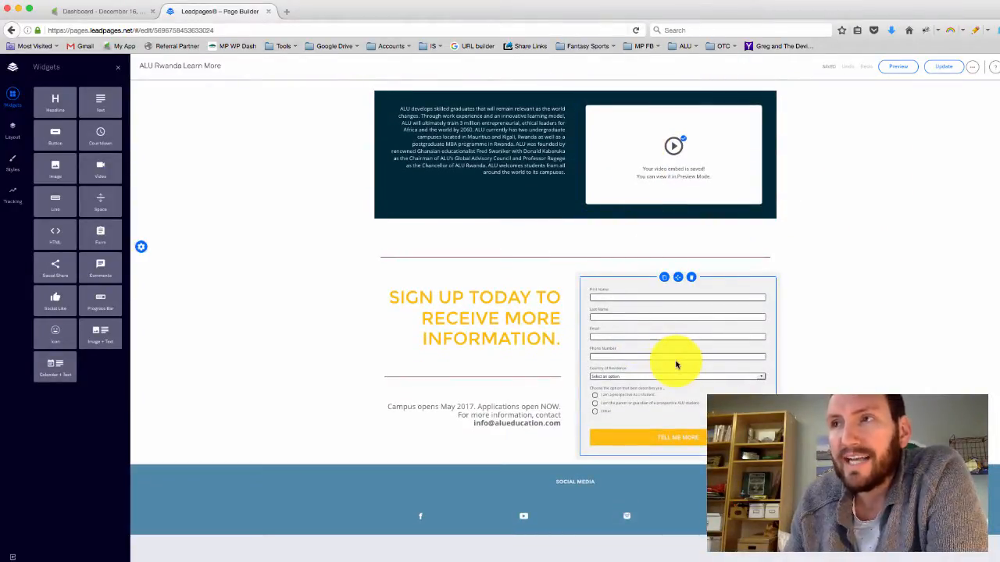
scroll(671, 363, up, 15)
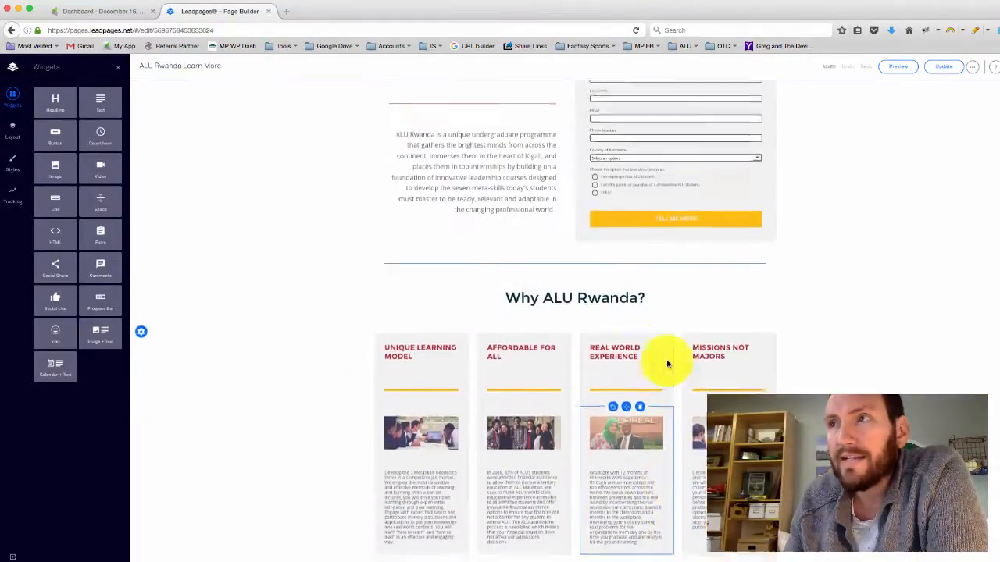
scroll(667, 364, up, 3)
click(661, 269)
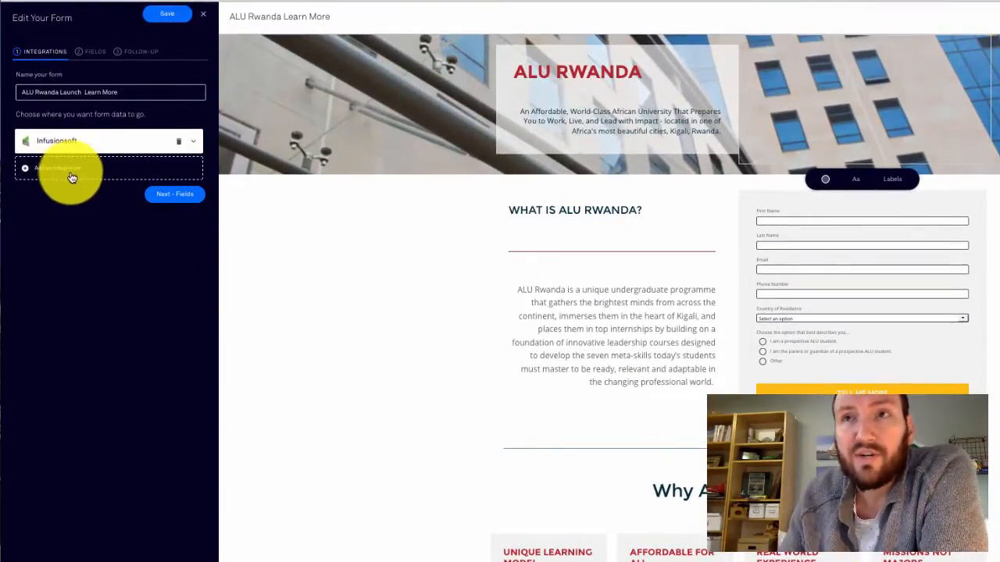
Step: Review the services that can be added as another form integration, and close the list without adding one
click(71, 177)
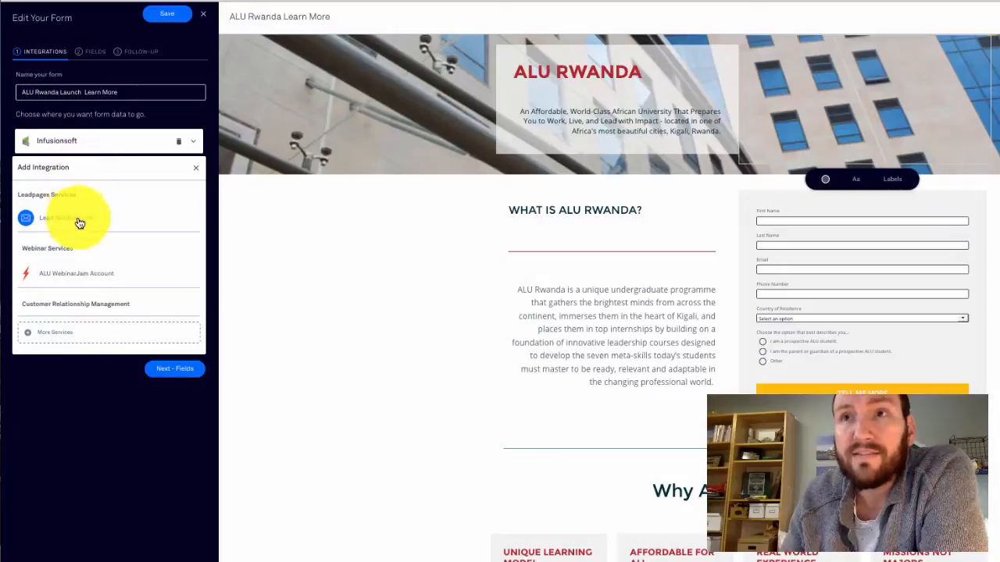
click(196, 168)
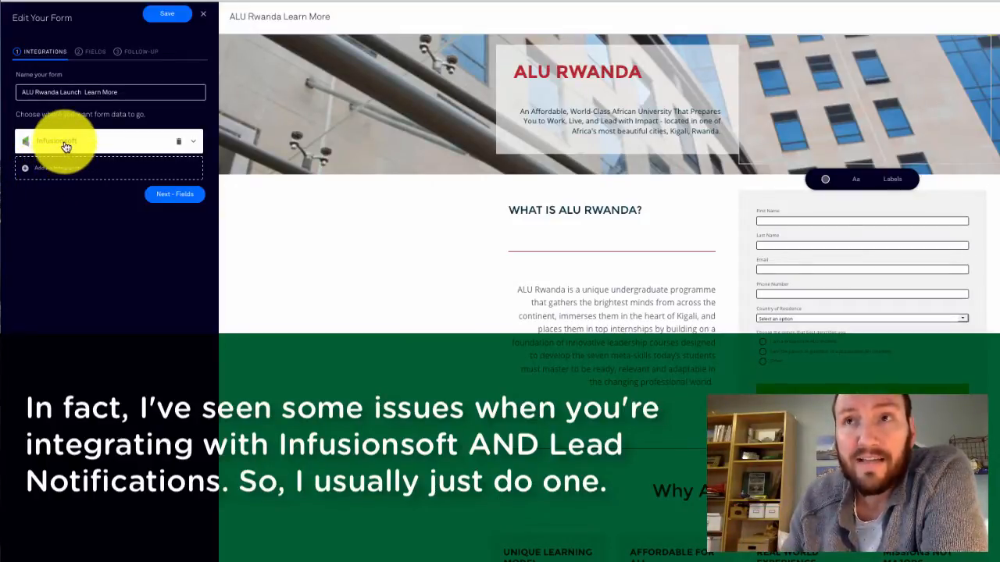
click(77, 169)
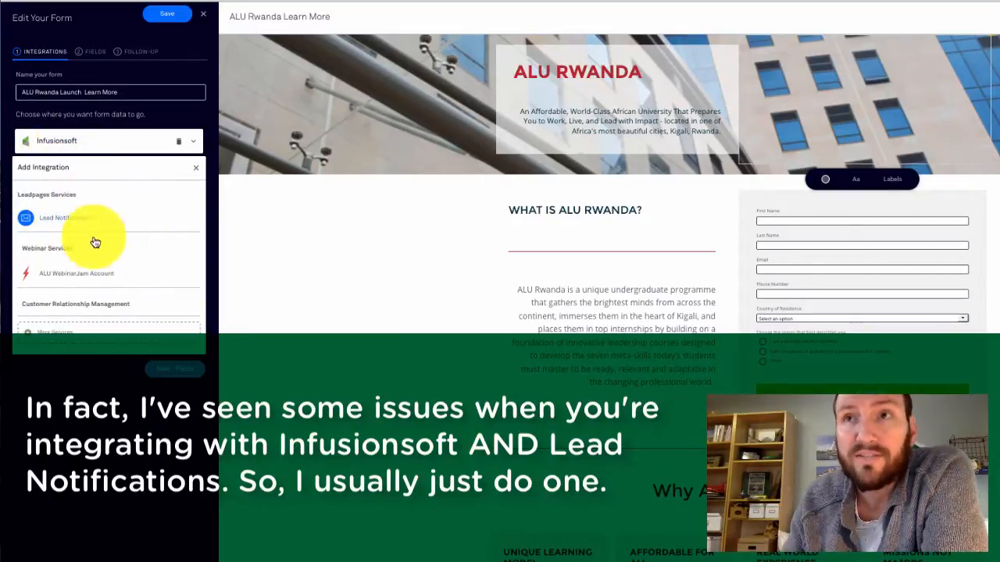
click(195, 167)
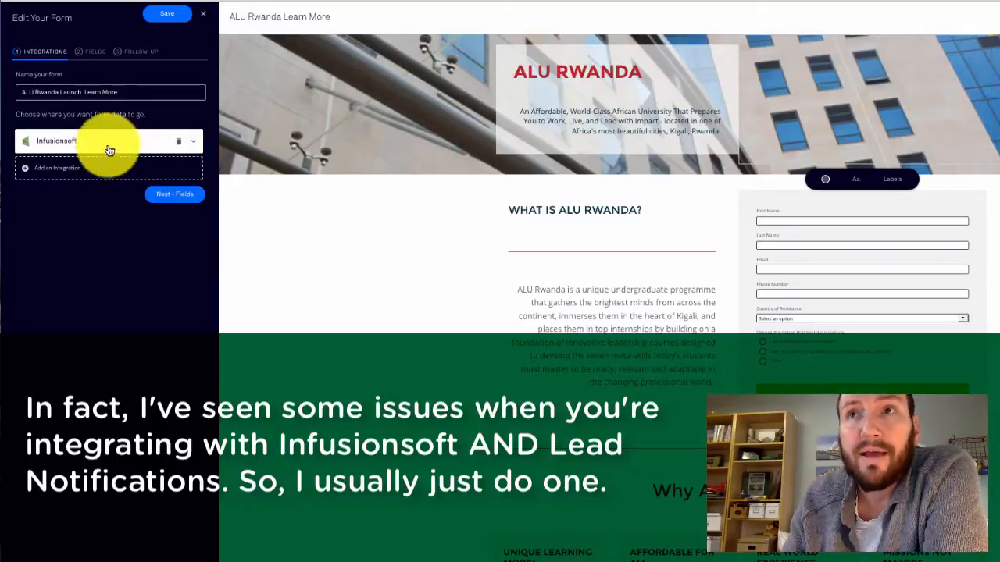
Step: Choose the ALU Rwanda Undergraduate Lead Capture form for the form's Infusionsoft integration and continue to the field setup
click(78, 144)
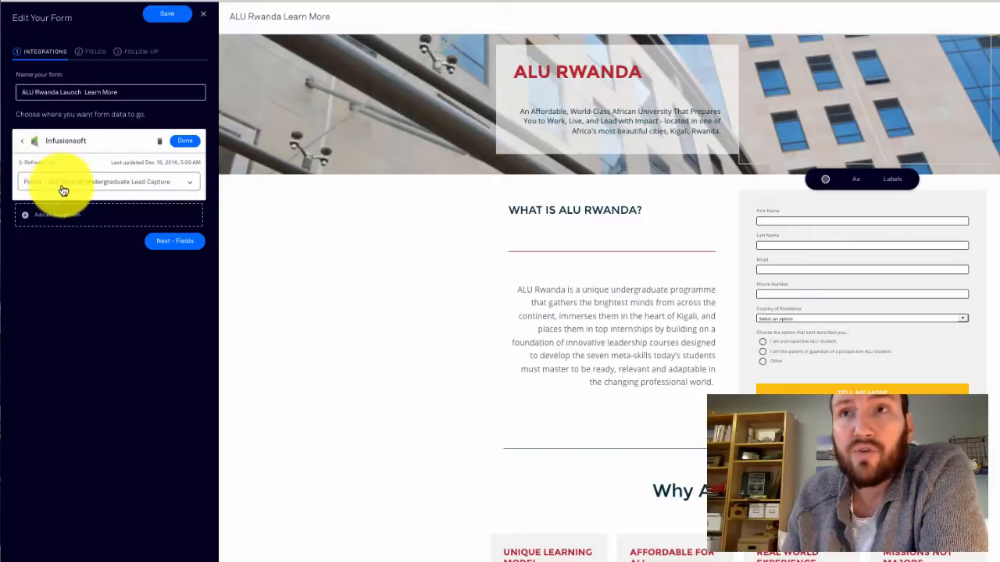
click(142, 187)
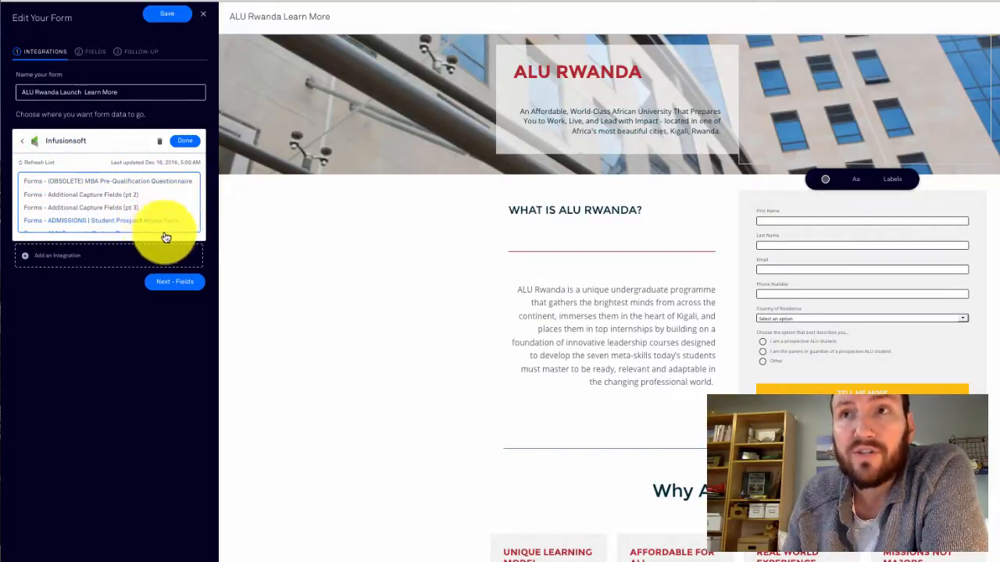
scroll(147, 218, down, 2)
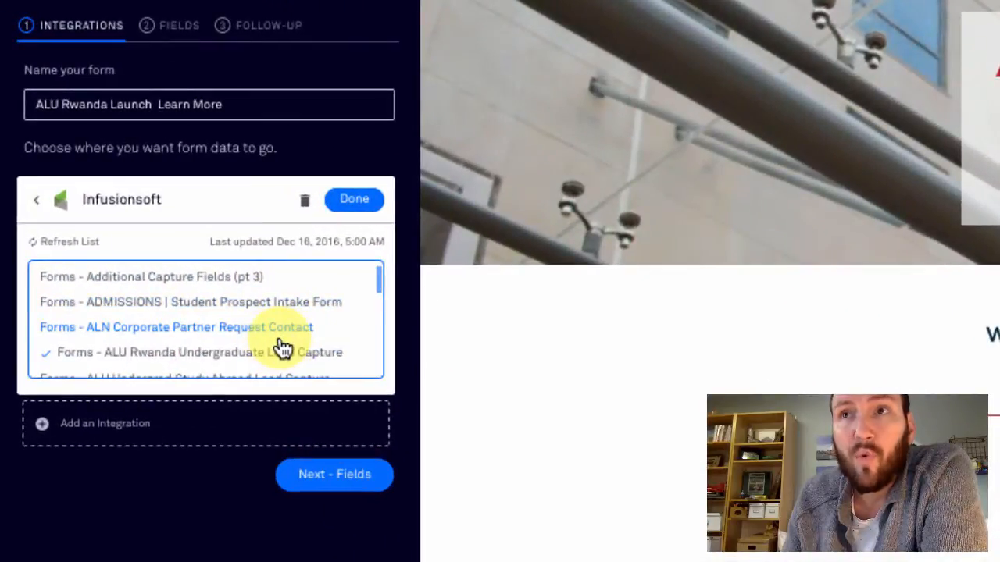
scroll(263, 341, down, 1)
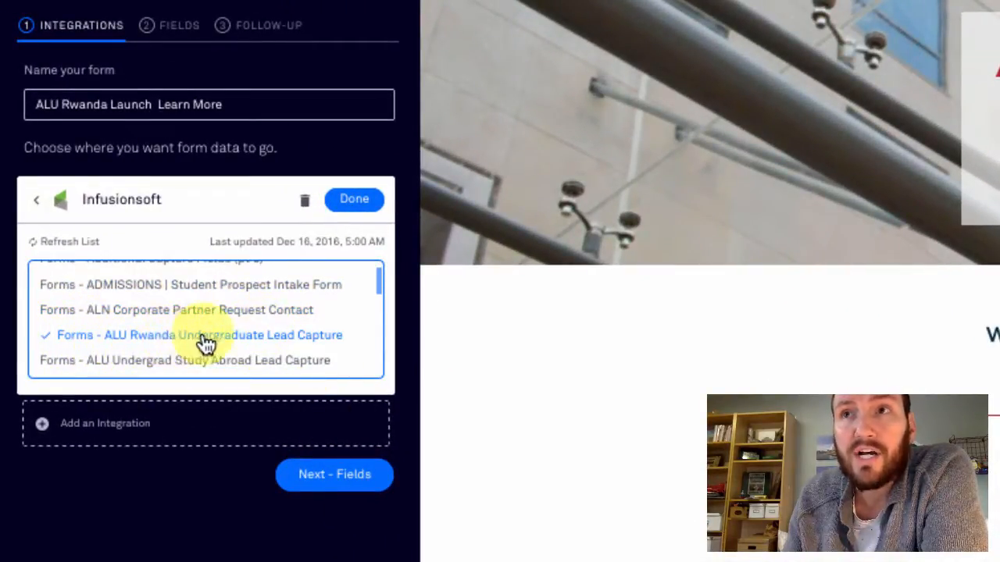
click(296, 344)
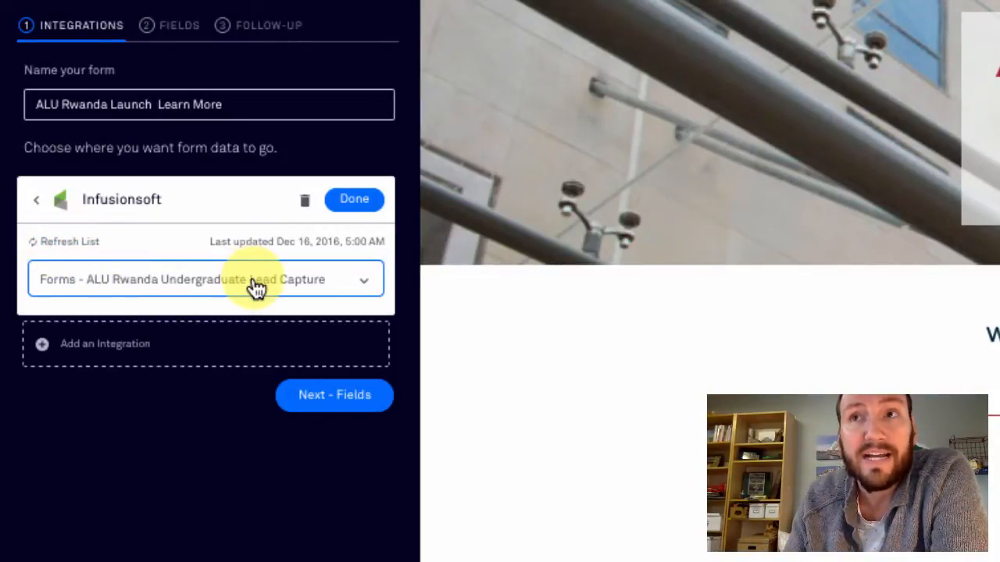
click(359, 200)
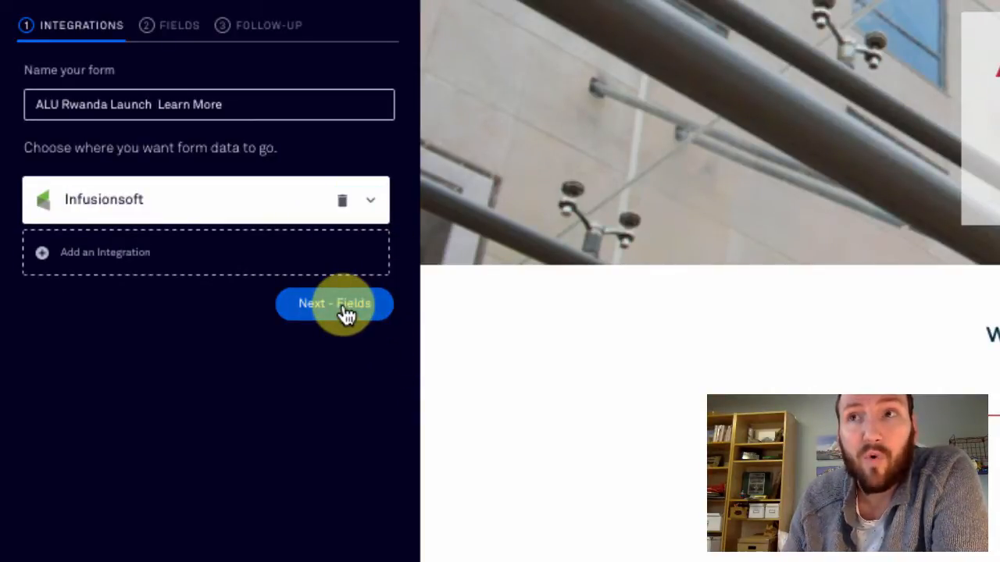
click(346, 313)
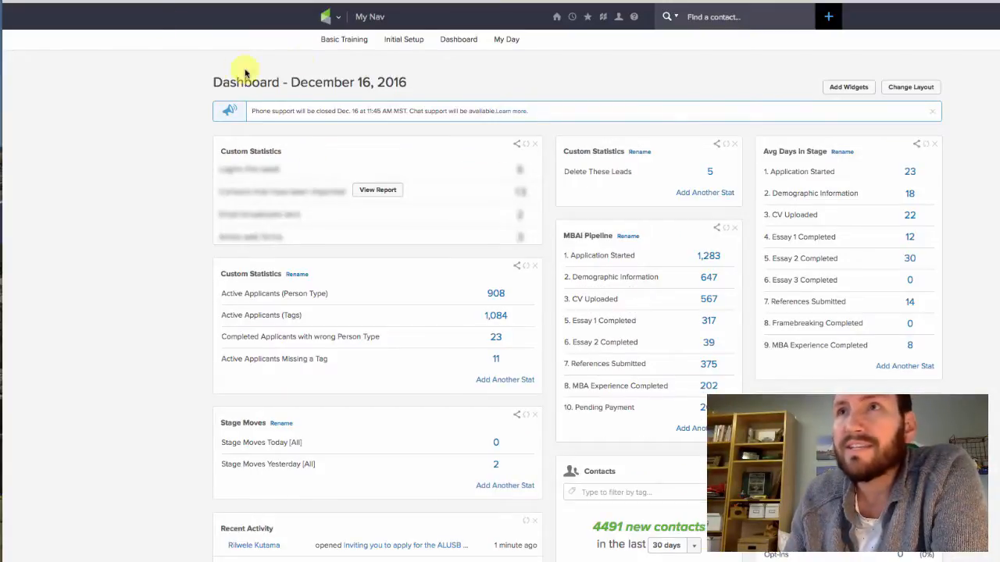
Step: Switch to Infusionsoft and open the ALU Rwanda Undergraduate Lead Capture web form in the Transfer Leads to SS335 campaign
mouse_move(335, 16)
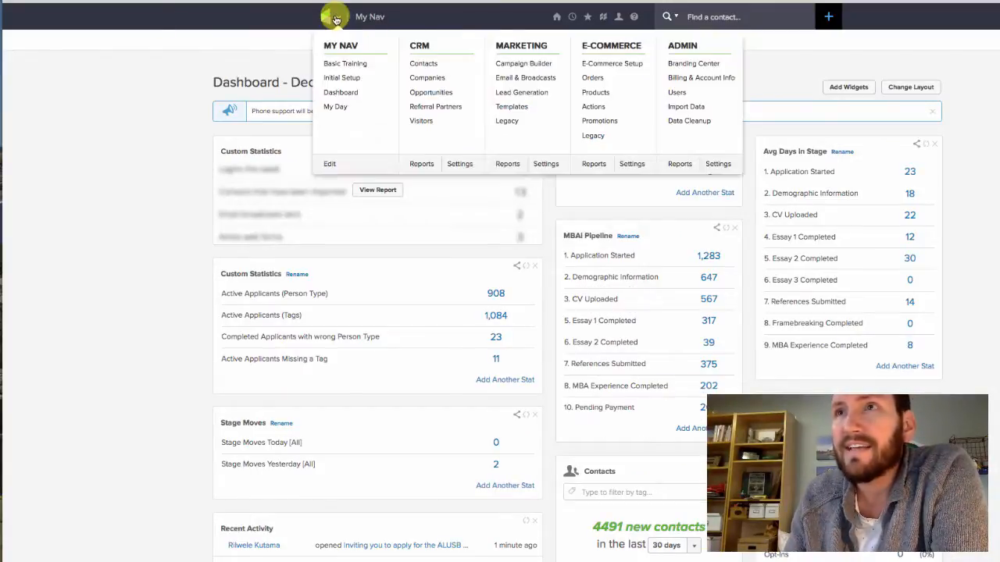
click(523, 64)
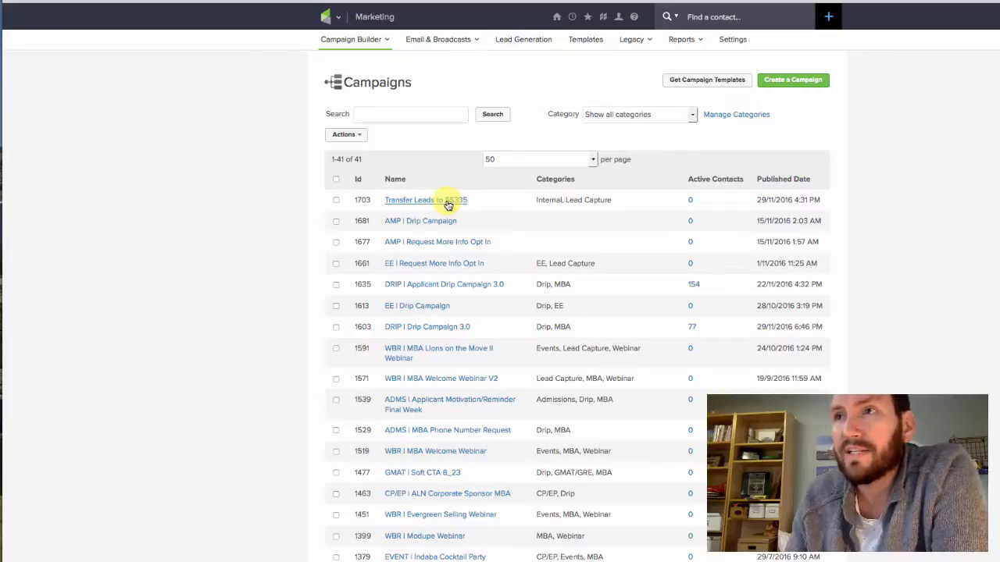
click(448, 202)
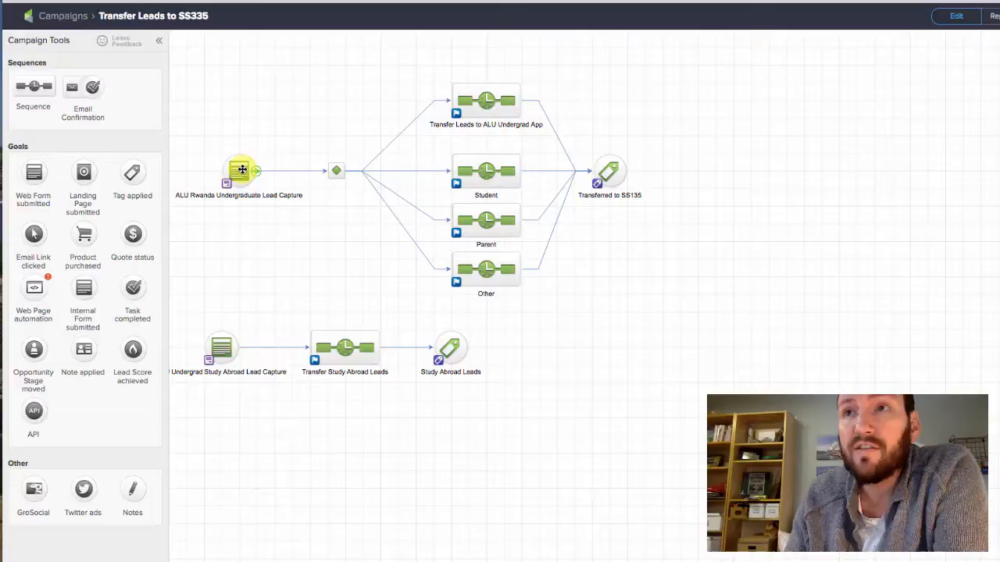
double_click(243, 173)
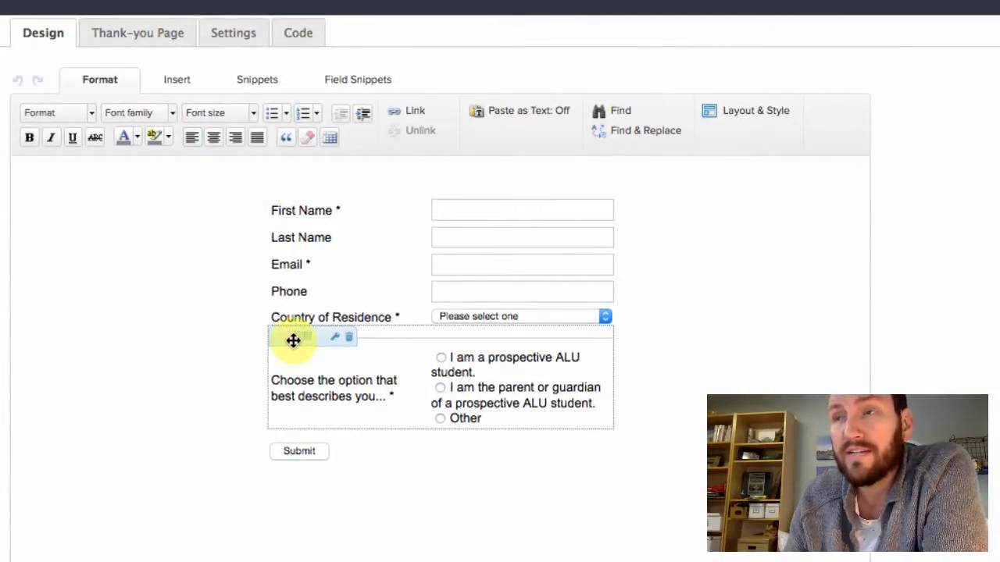
Step: Check the radio settings of the "Choose the option that best describes you..." field and save them
double_click(328, 393)
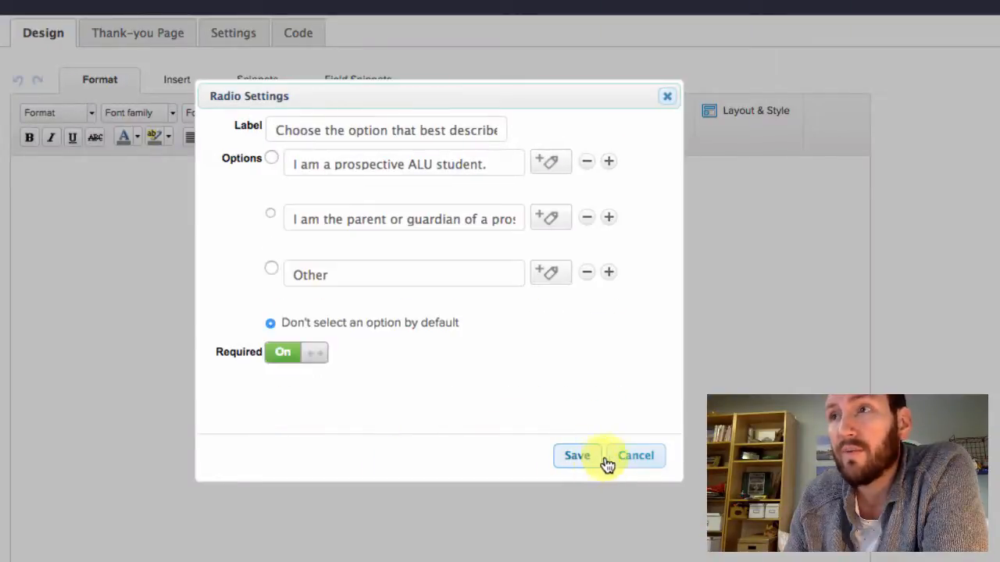
click(569, 457)
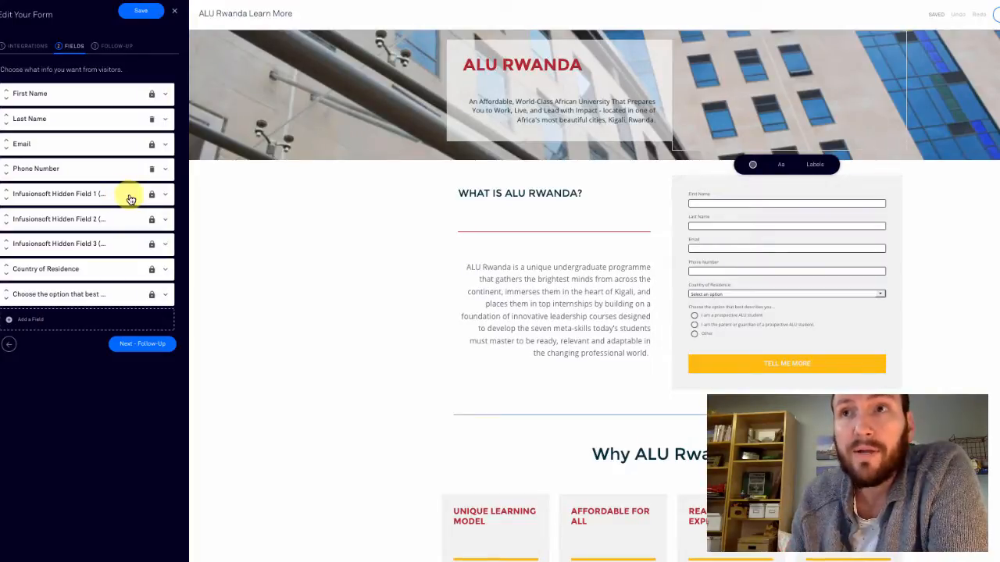
Step: Switch back to the Leadpages form fields and inspect the values of Infusionsoft Hidden Fields 1, 2 and 3
click(165, 195)
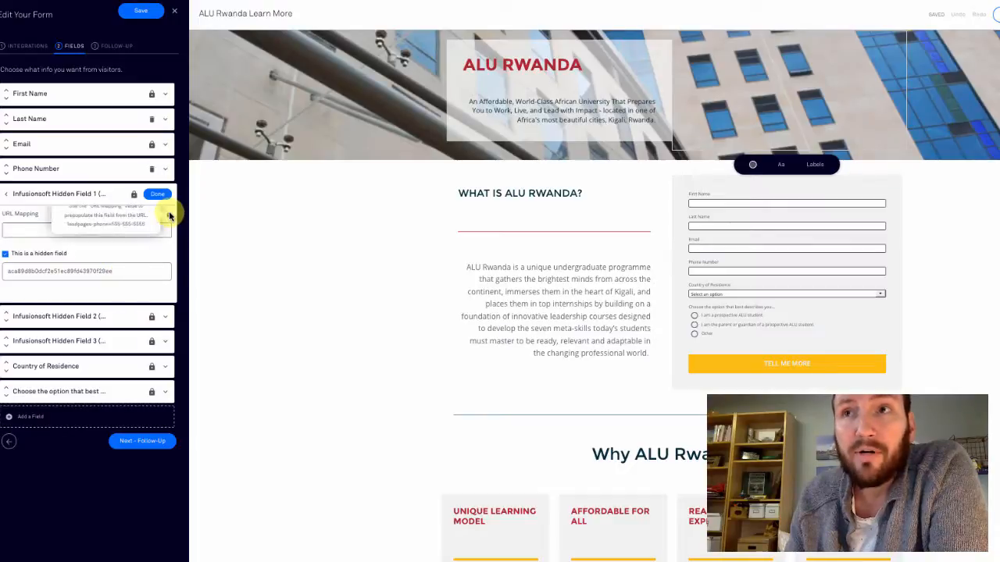
click(174, 264)
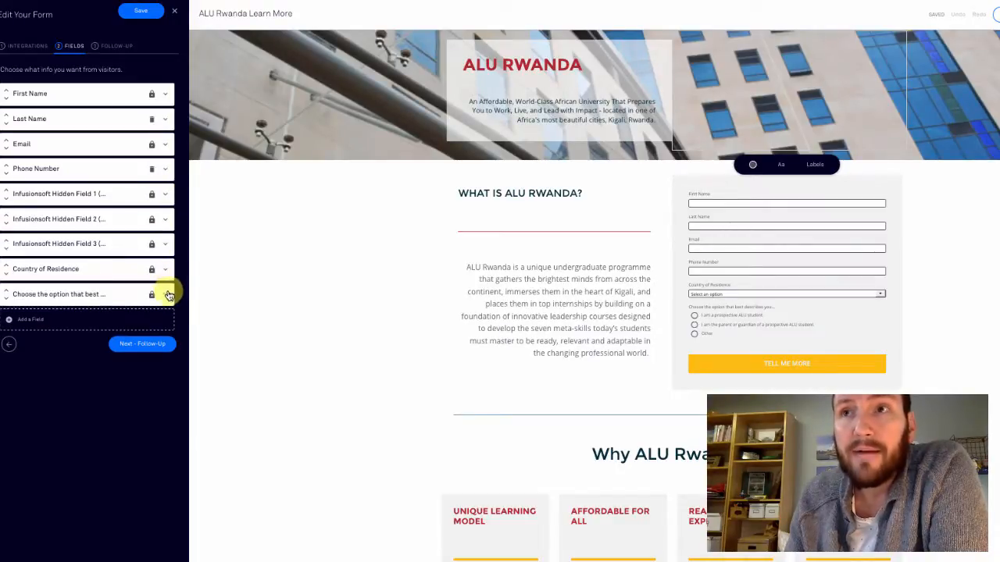
click(165, 223)
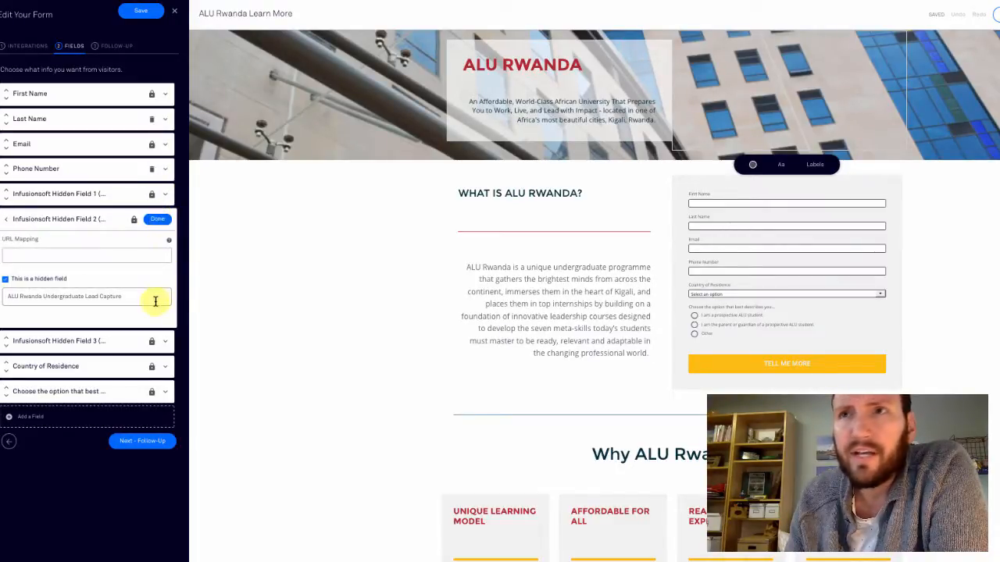
click(158, 220)
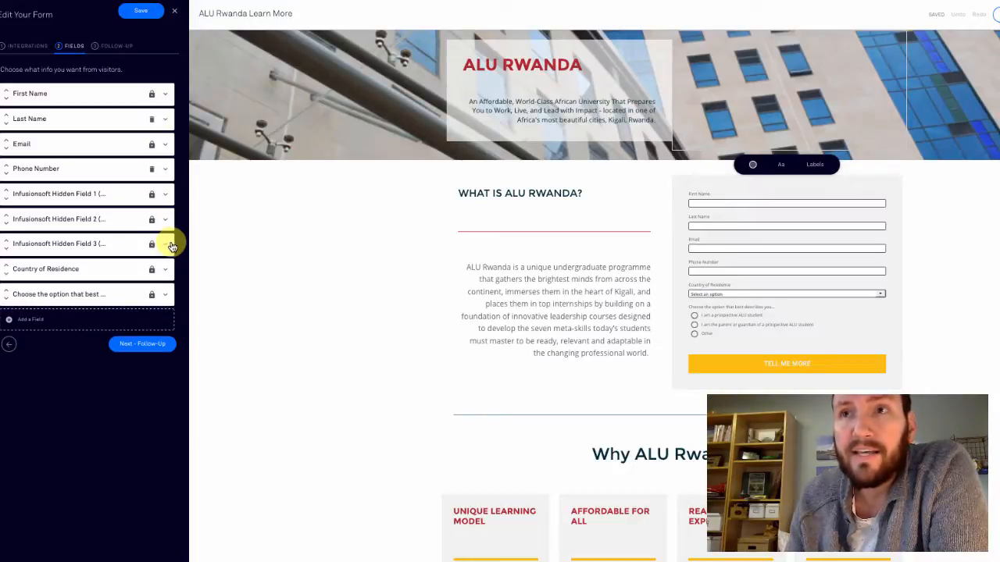
click(167, 245)
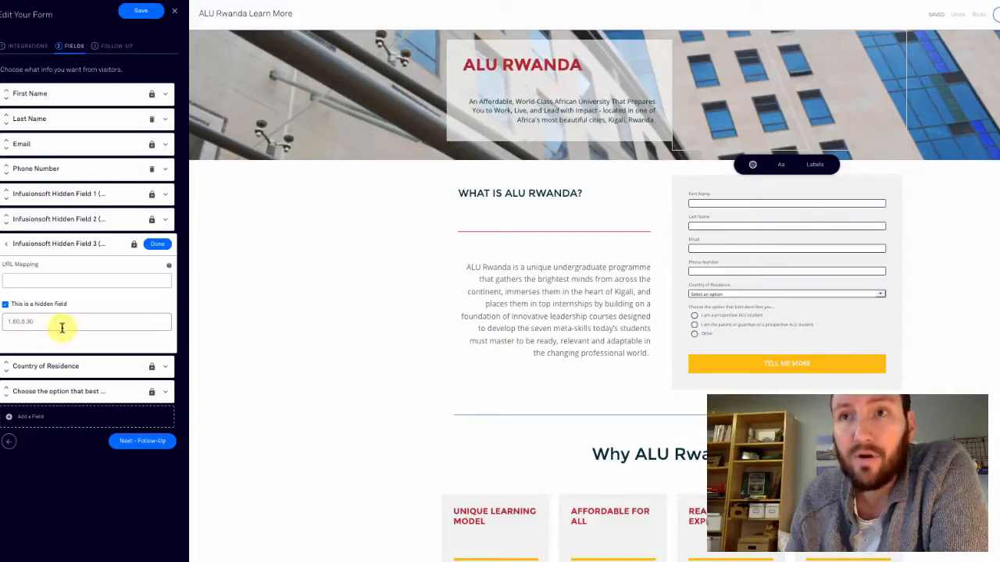
click(158, 246)
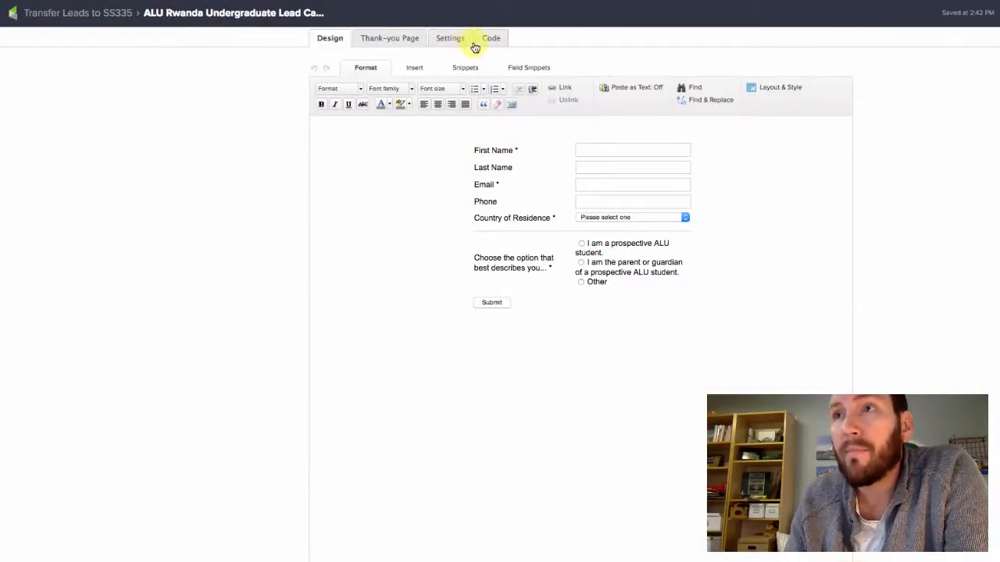
Step: Show the unstyled HTML code of the ALU Rwanda Undergraduate Lead Capture web form and enlarge the code box
click(489, 40)
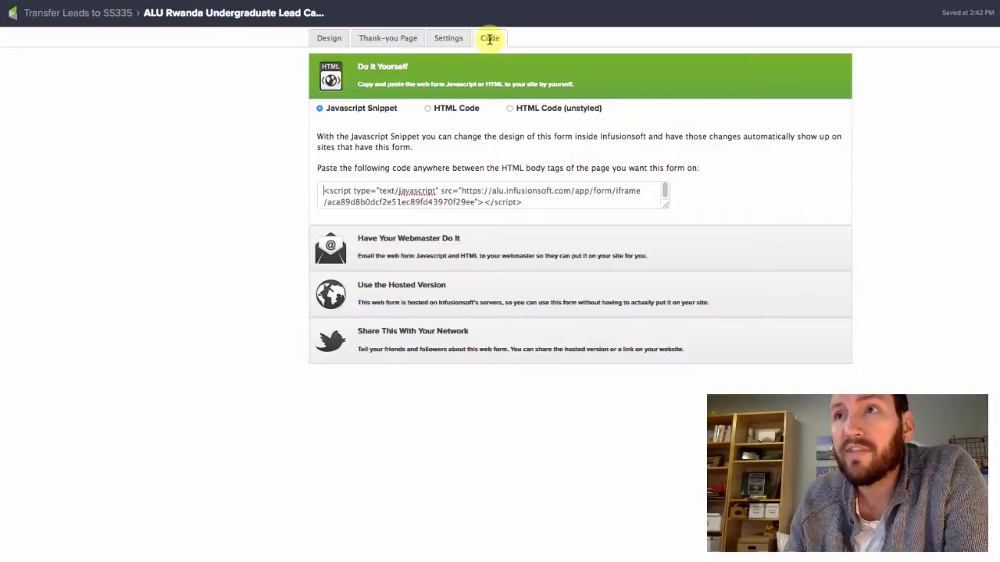
click(509, 107)
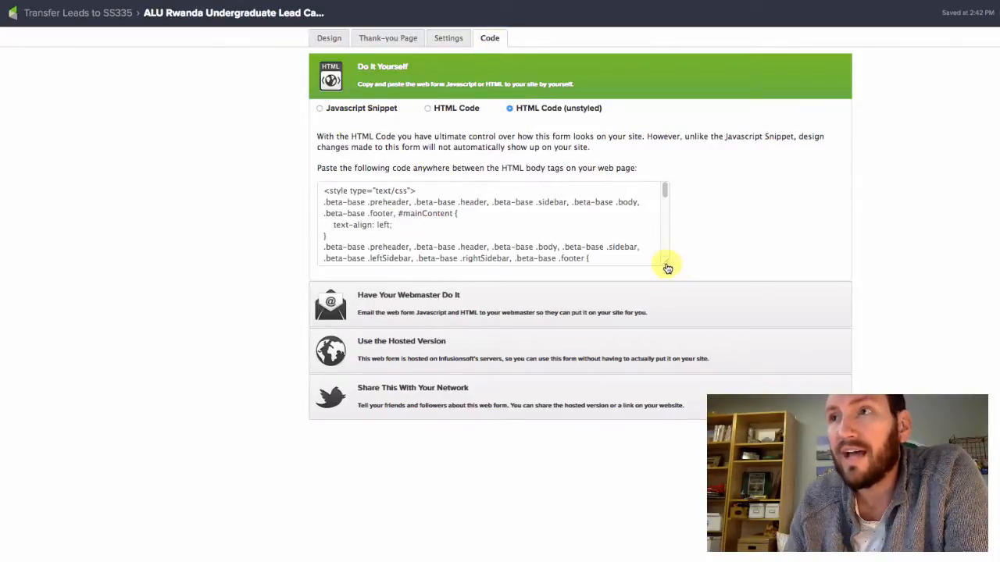
drag(661, 261, 668, 339)
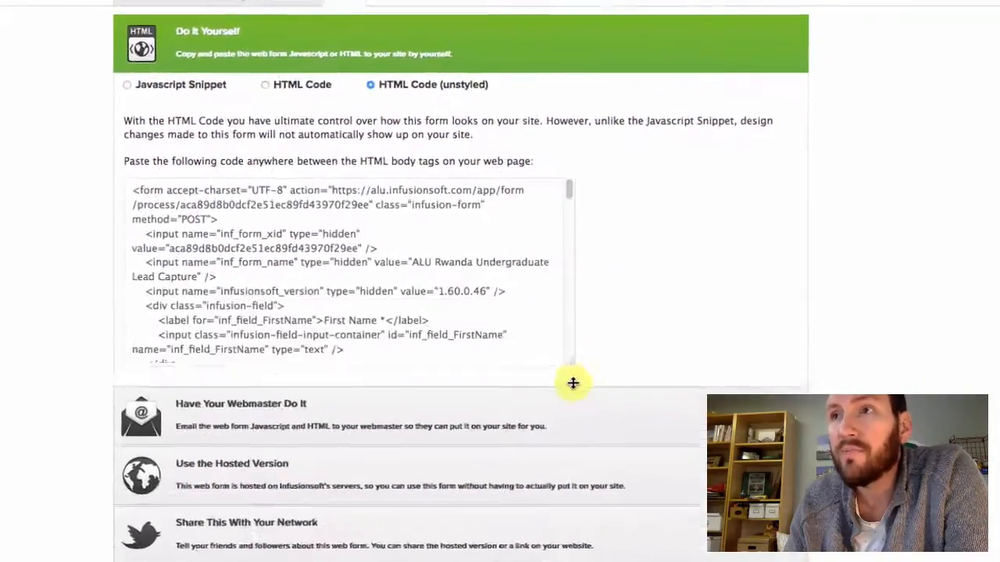
drag(572, 383, 583, 526)
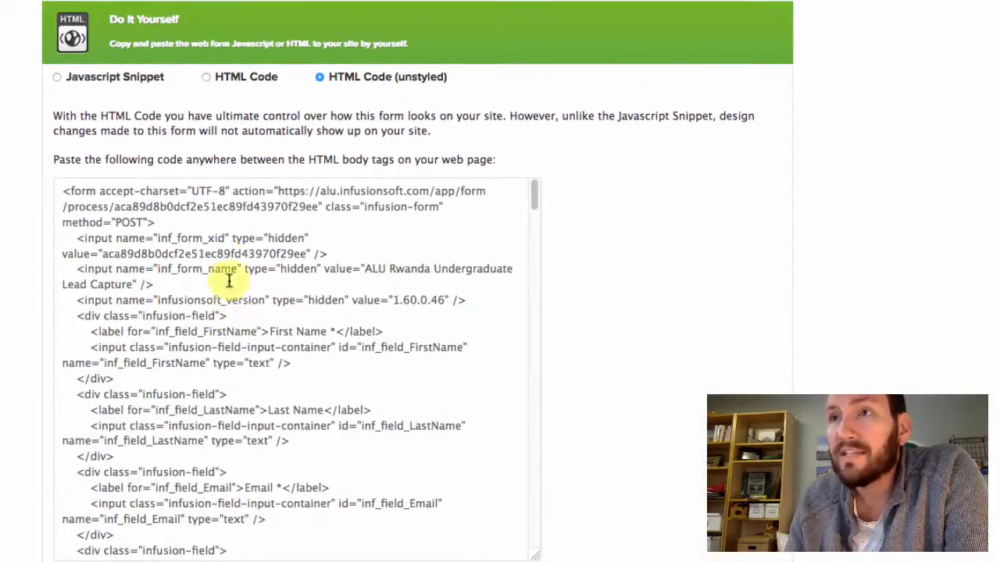
Step: Check the hidden values of inf_form_xid, infusionsoft_version and inf_form_name in the web form's HTML code
click(286, 248)
double_click(286, 247)
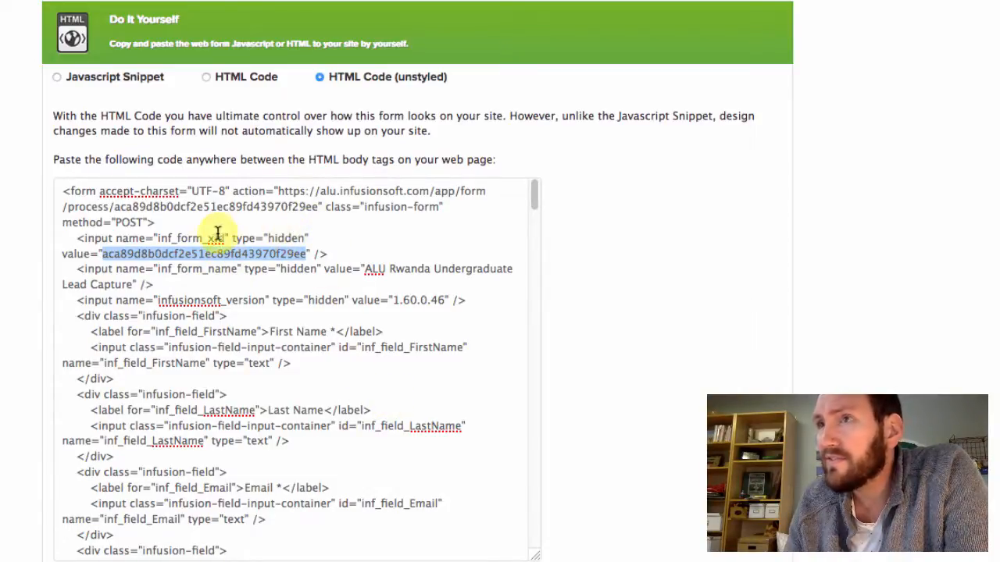
drag(393, 300, 441, 303)
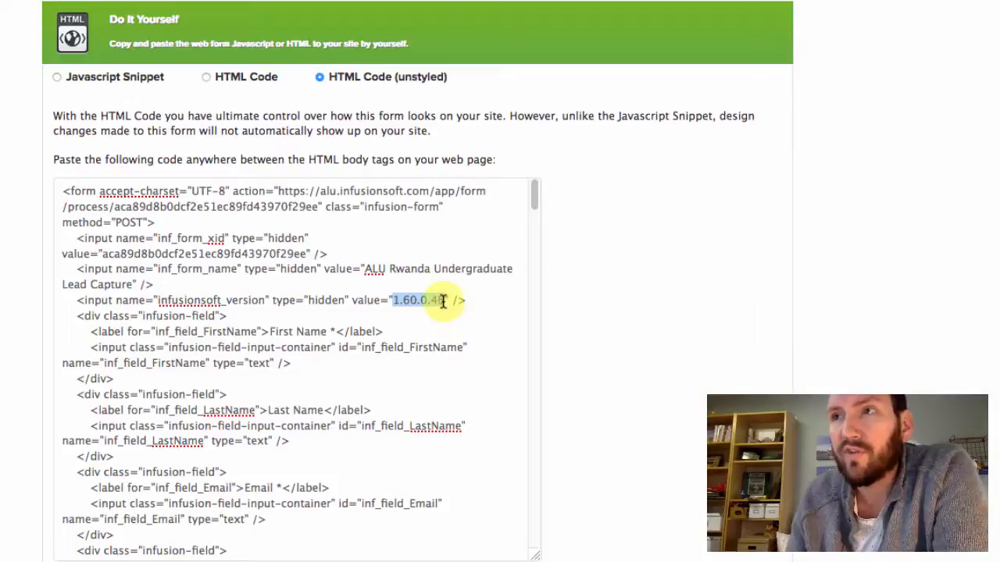
click(441, 302)
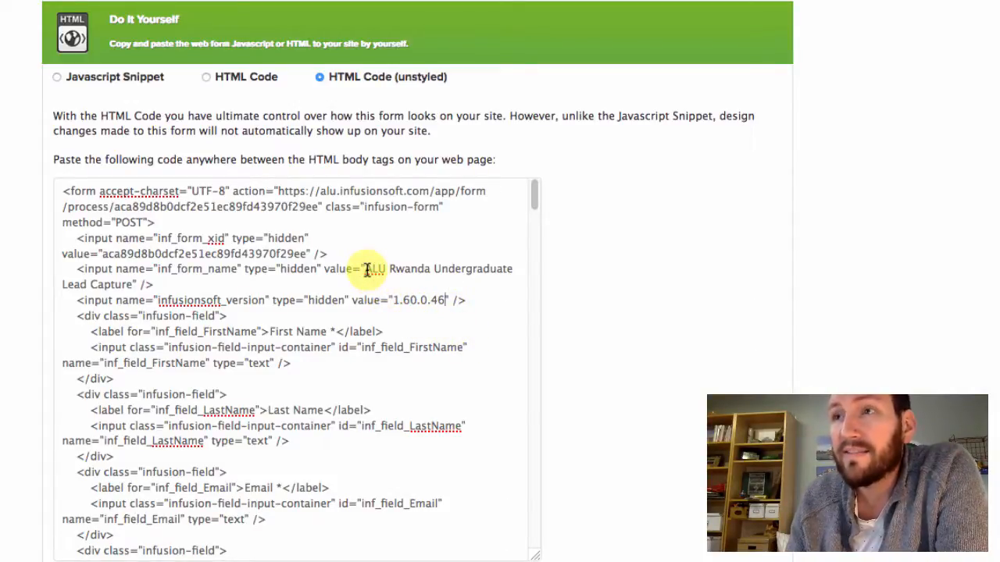
drag(363, 273, 145, 286)
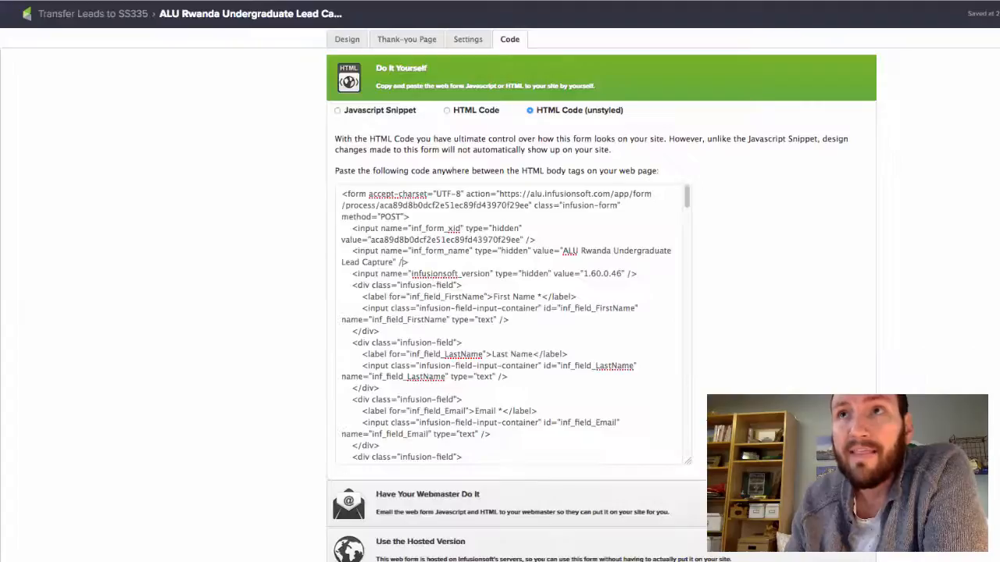
Step: Return to the Transfer Leads to SS335 campaign and locate the ALU Rwanda Undergraduate Lead Capture web form goal
click(107, 13)
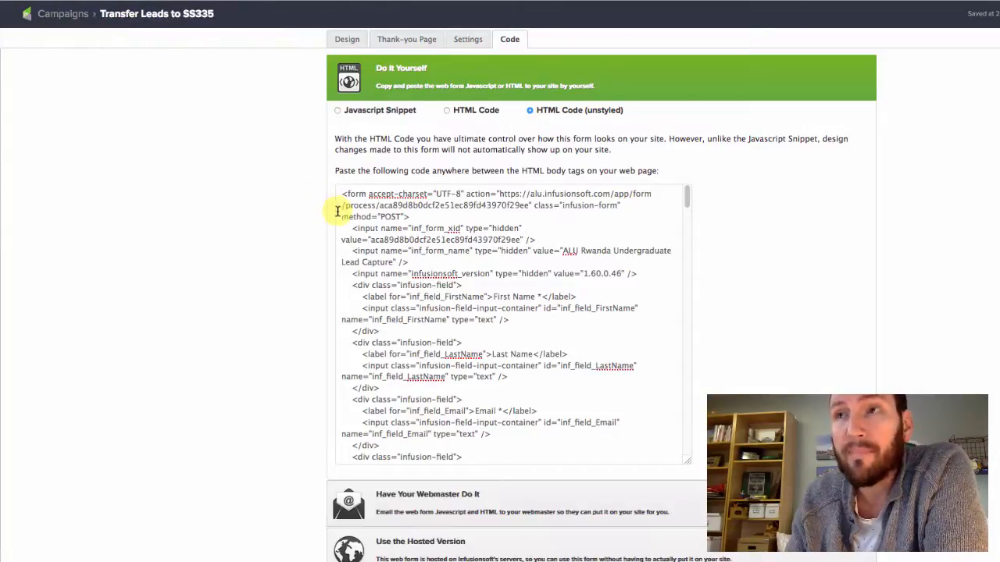
drag(196, 133, 311, 242)
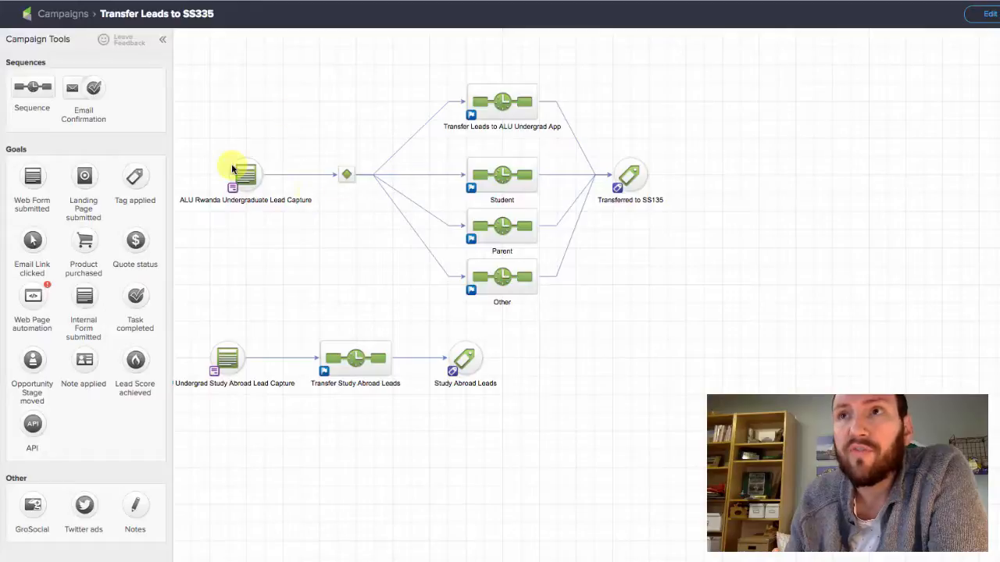
drag(211, 142, 301, 232)
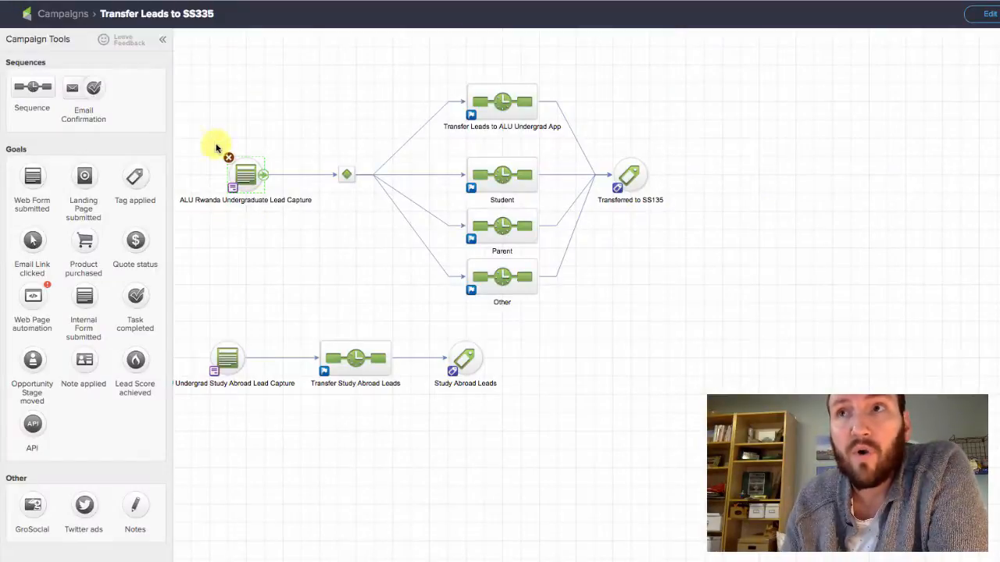
drag(202, 134, 290, 241)
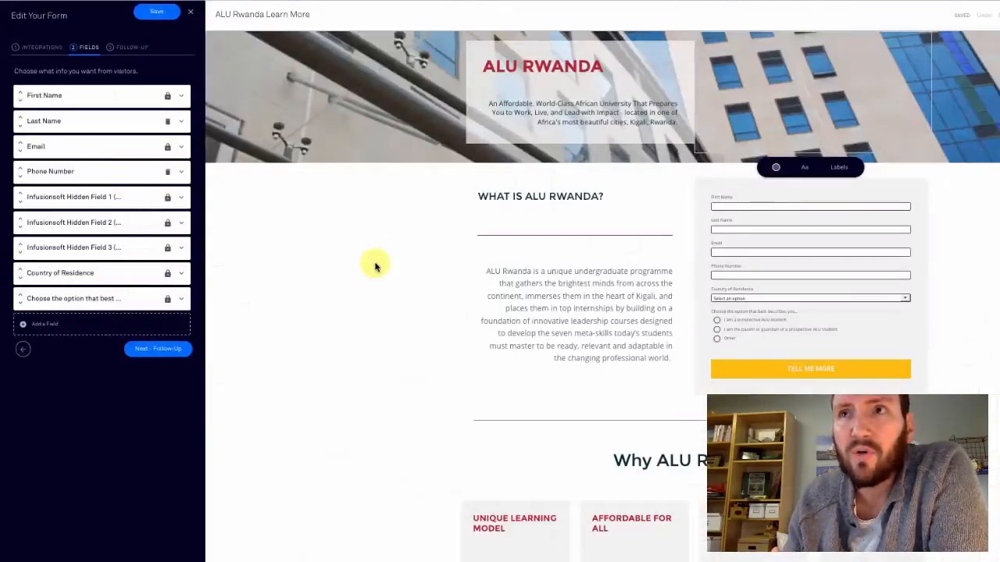
Step: Switch back to Leadpages, check for additional integration-supported fields, and continue to the form's follow-up settings
click(47, 325)
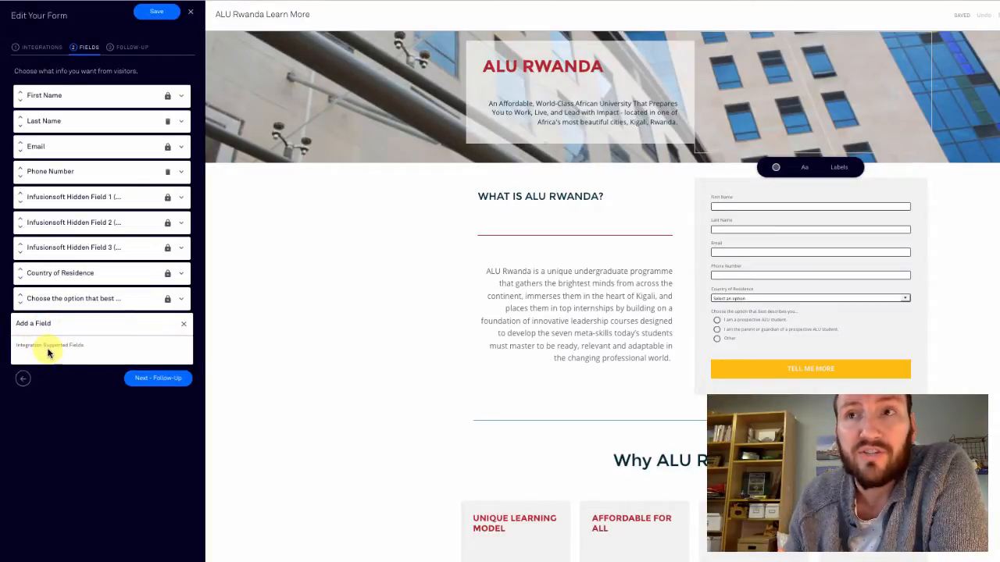
click(184, 325)
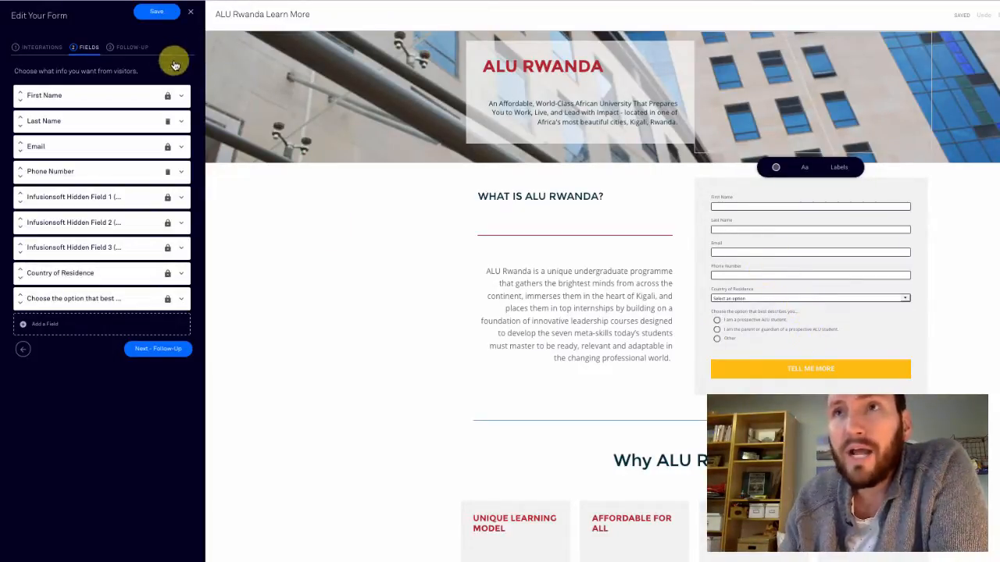
click(172, 353)
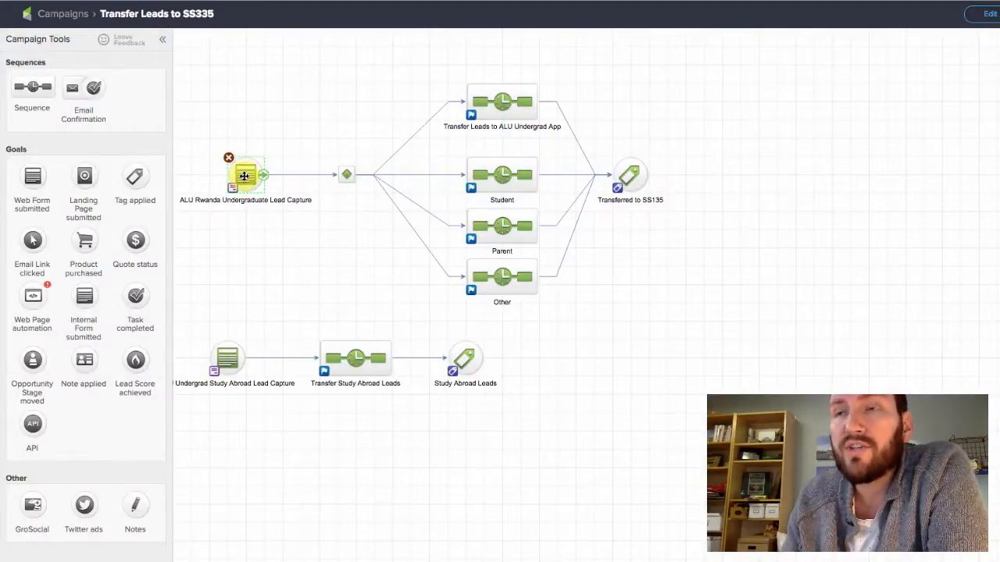
Step: Switch to Infusionsoft, check the thank-you page of the ALU Rwanda Undergraduate Lead Capture web form, and return to the campaign
double_click(243, 177)
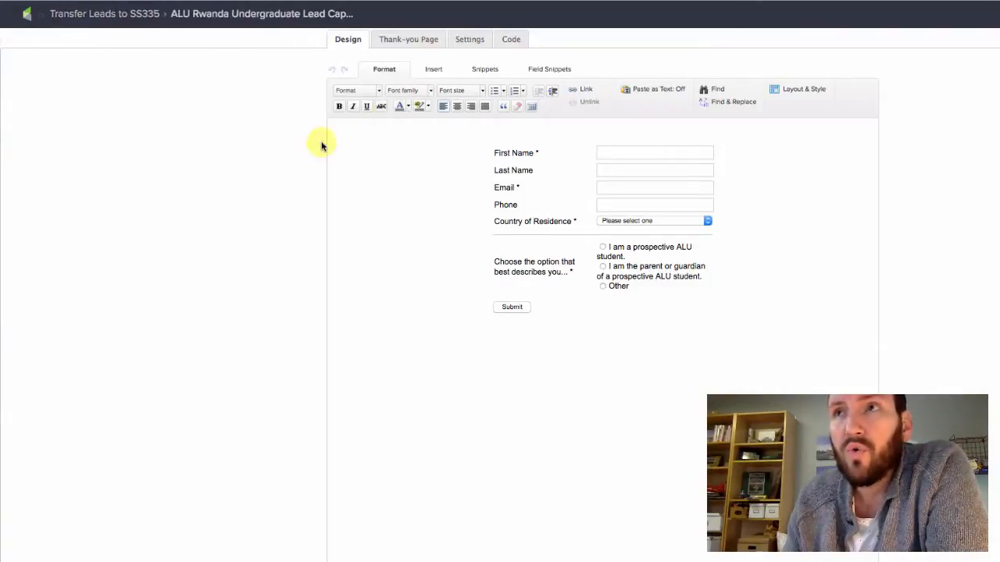
click(410, 39)
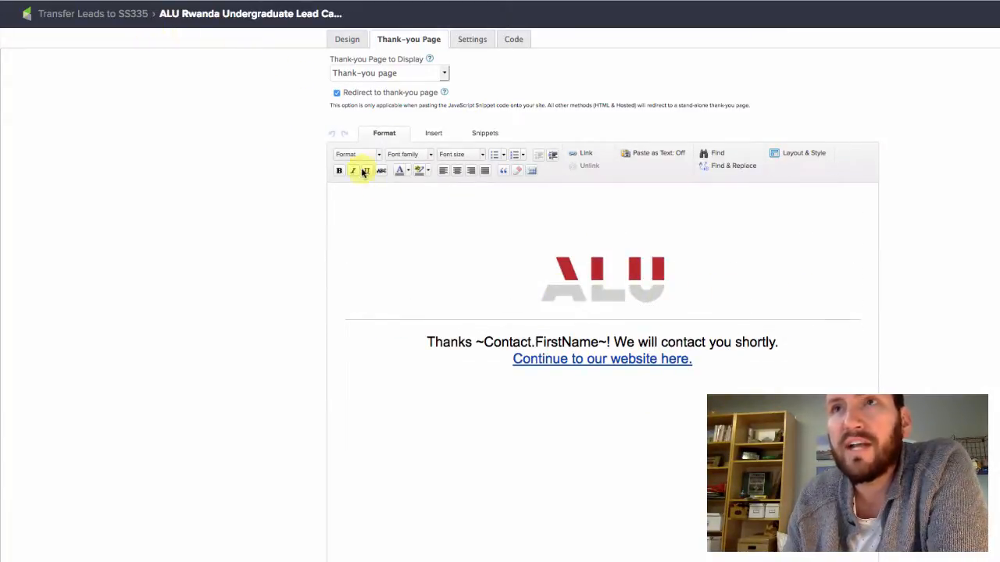
click(125, 18)
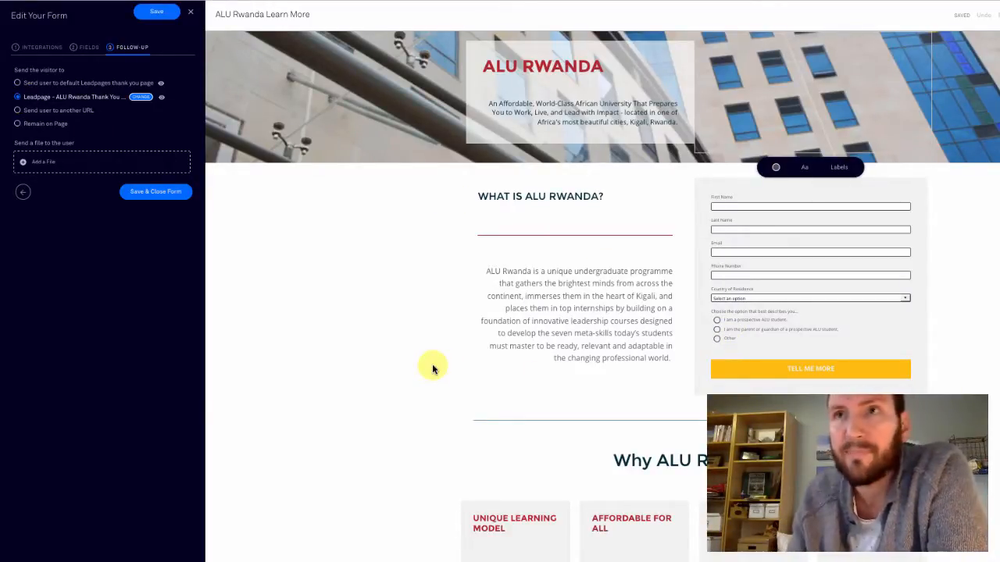
Step: Switch back to Leadpages, save and close the form, and look over the page's other sign-up form and button
click(178, 195)
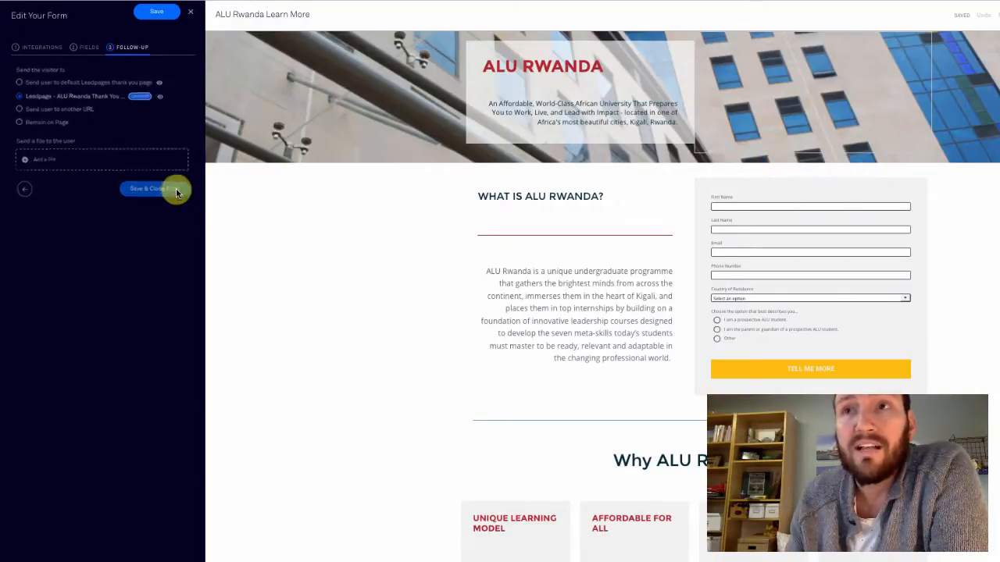
scroll(786, 357, down, 1)
scroll(786, 355, down, 15)
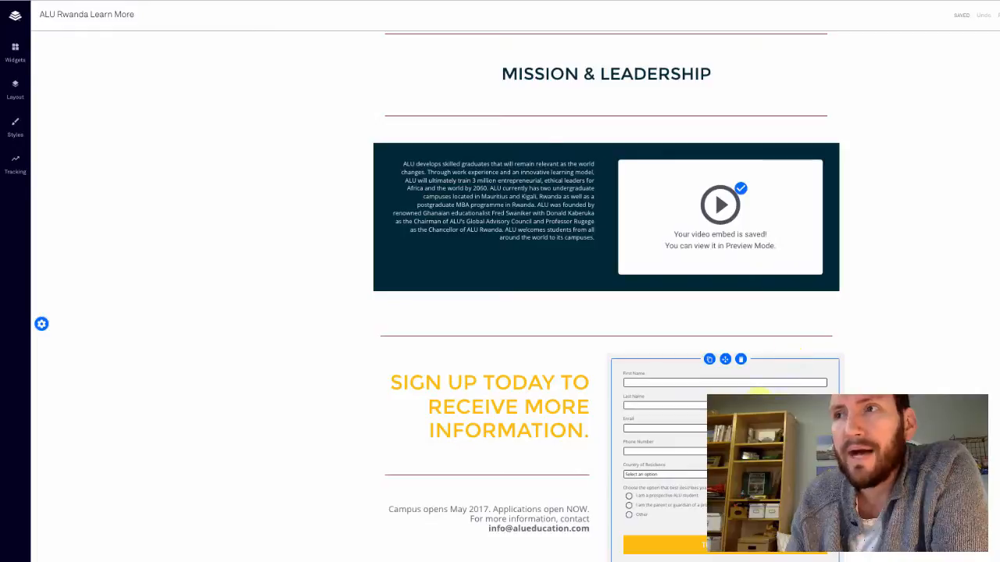
scroll(788, 363, up, 5)
scroll(757, 390, up, 3)
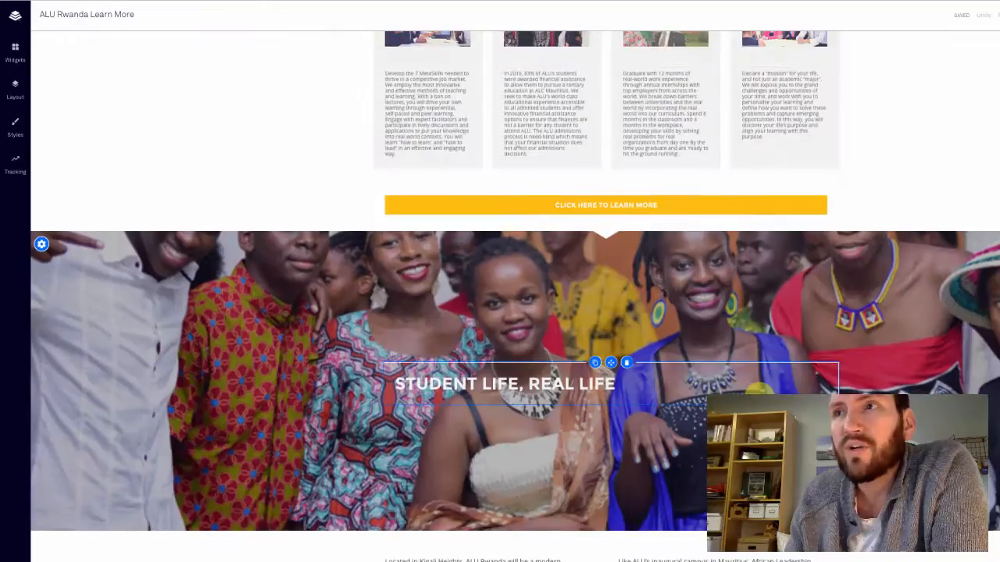
scroll(688, 254, up, 1)
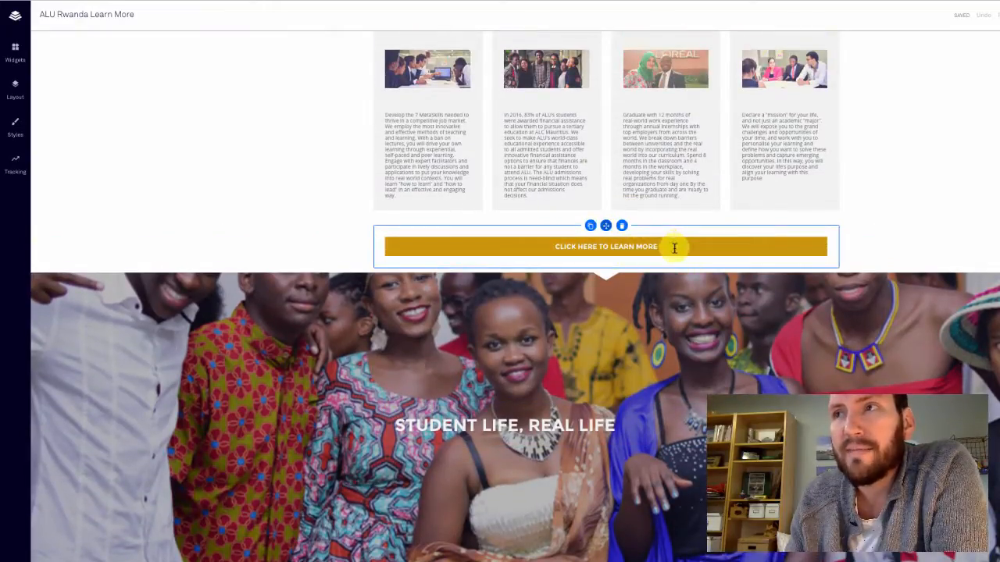
Step: Open My Leadbox 1, the pop-up linked to the "Click here to learn more" button
click(674, 248)
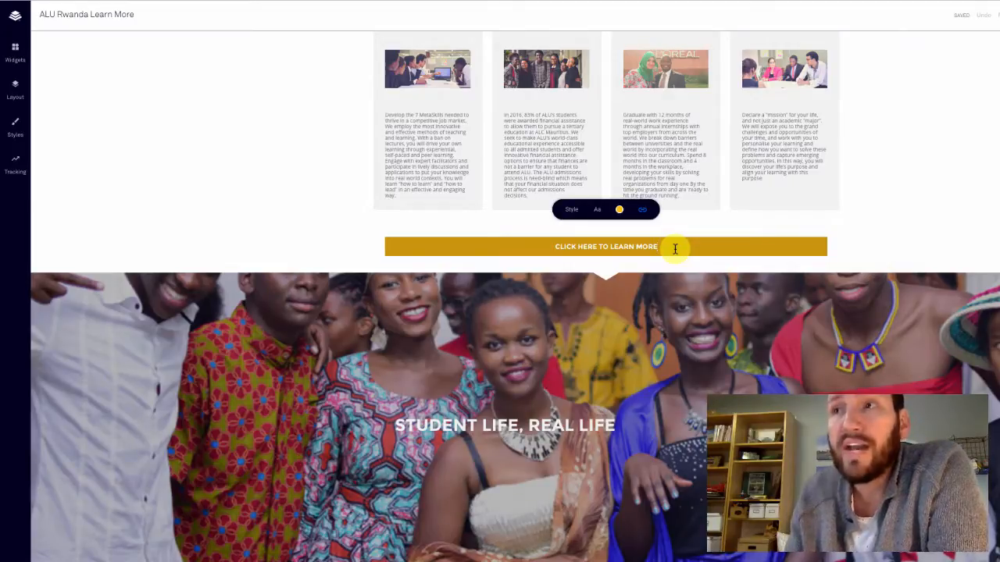
click(19, 64)
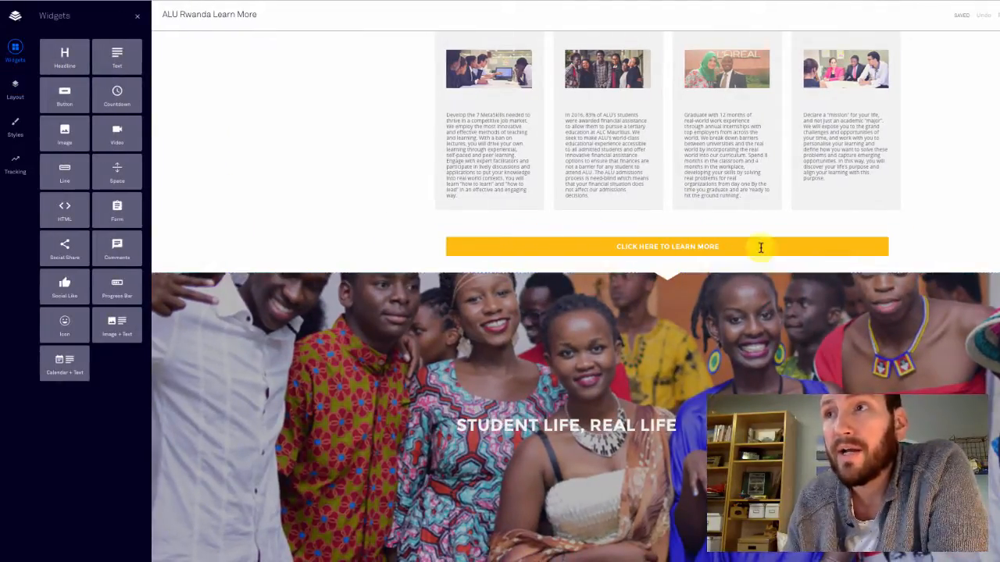
click(759, 247)
click(760, 248)
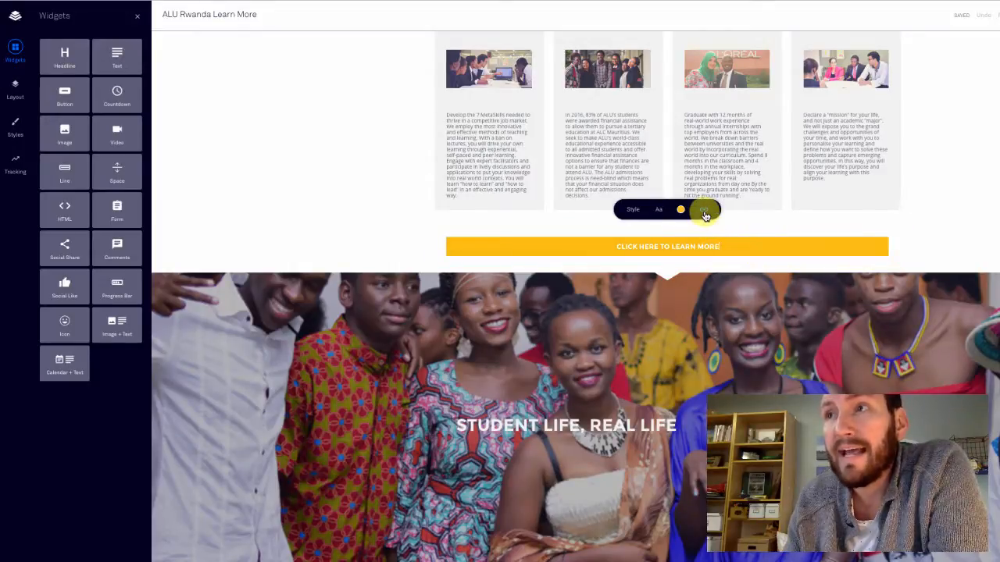
click(704, 213)
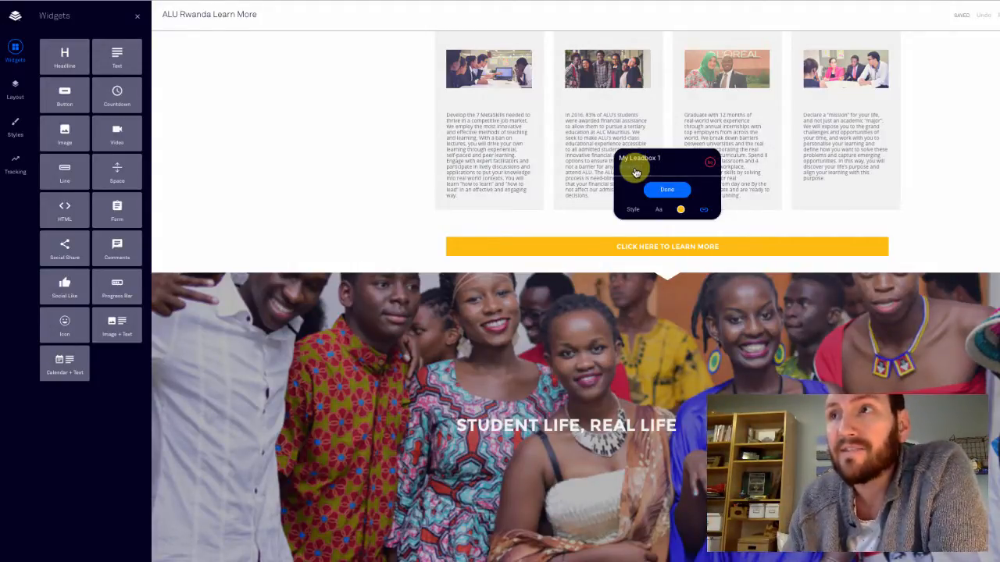
click(635, 171)
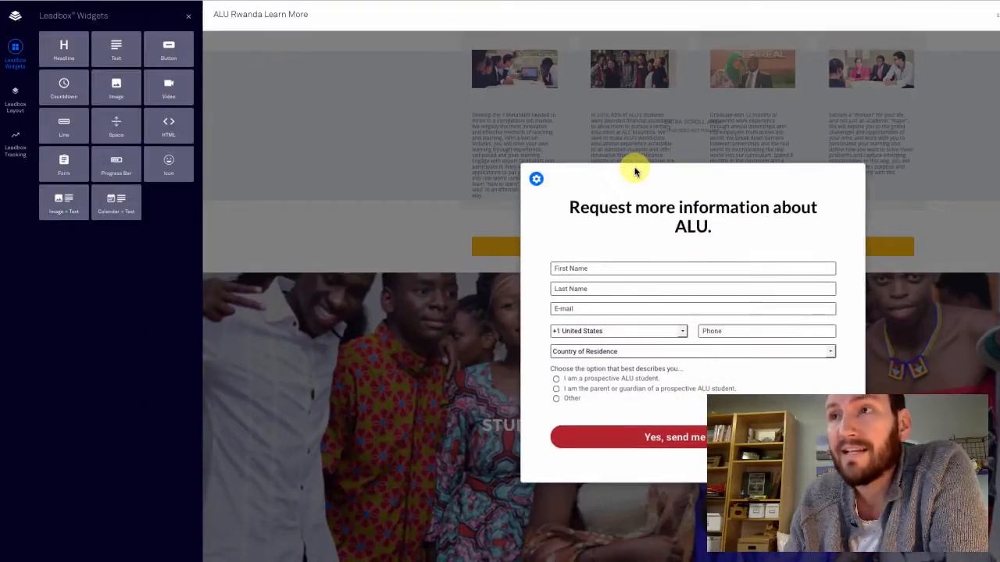
Step: Open the Infusionsoft integration of the Leadbox form and compare its selected form with the campaign's web form goal in Infusionsoft
click(665, 282)
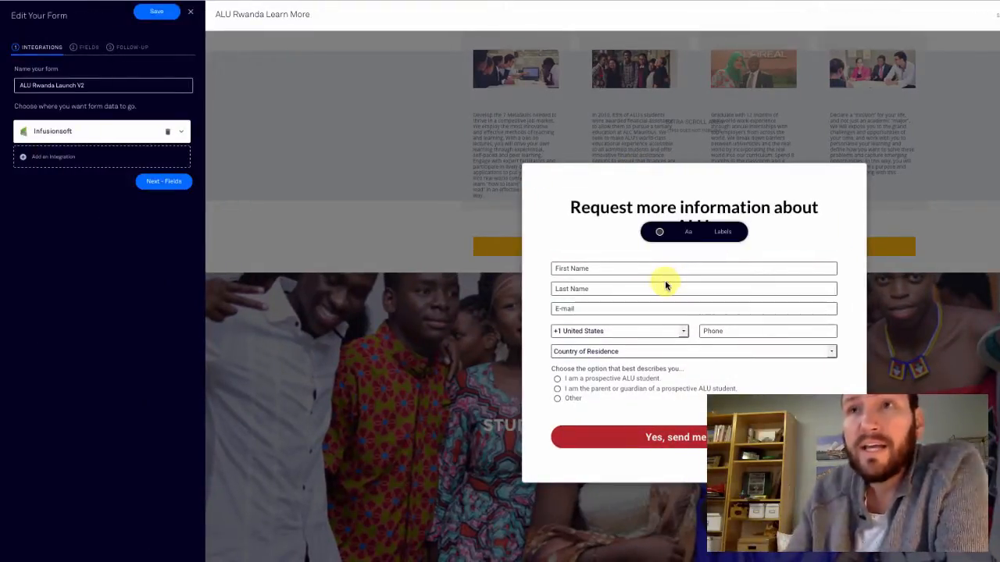
click(171, 186)
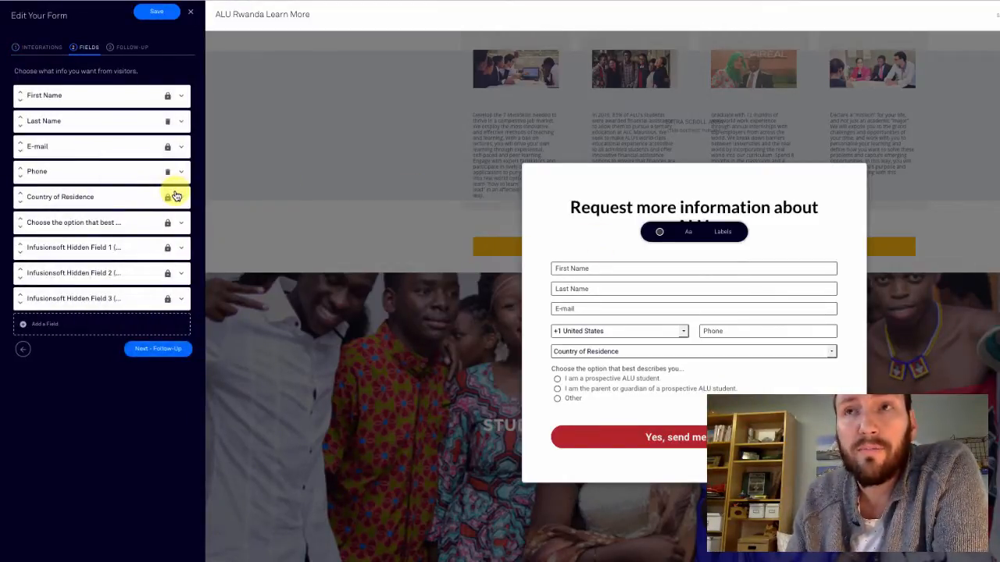
click(39, 47)
click(132, 136)
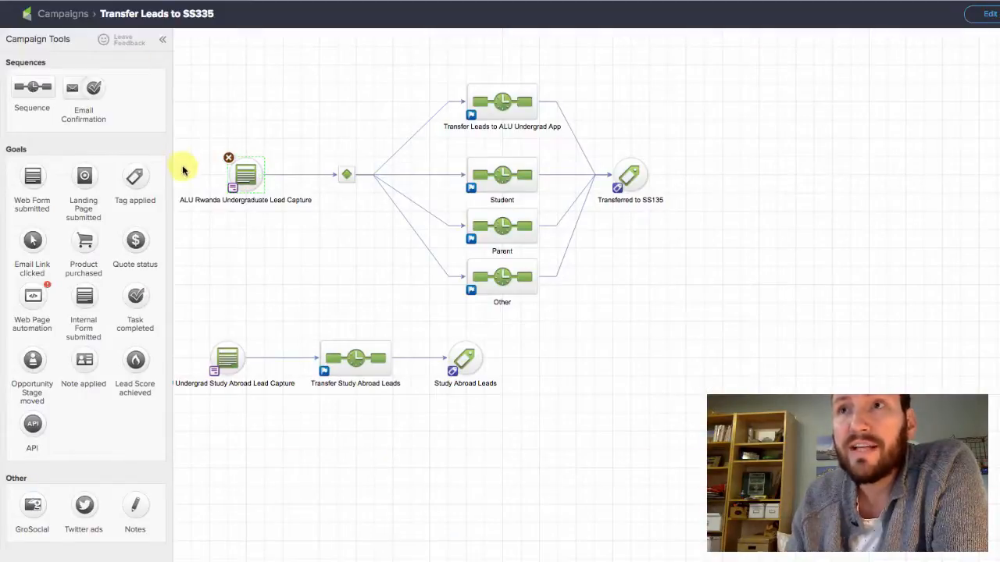
drag(182, 130, 323, 232)
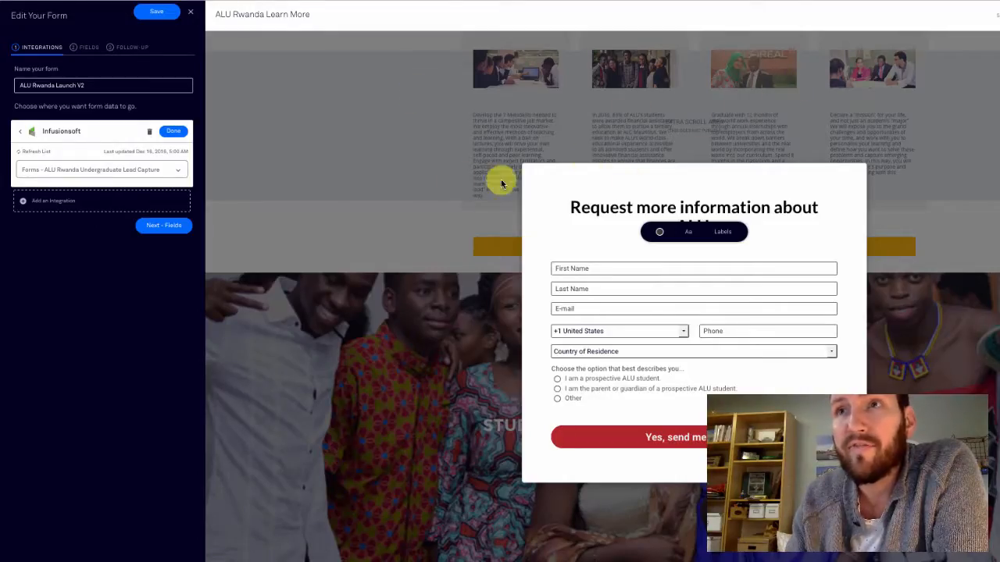
Step: Check the Leadbox form's field list and inspect its three Infusionsoft hidden fields against the campaign's web form
click(174, 228)
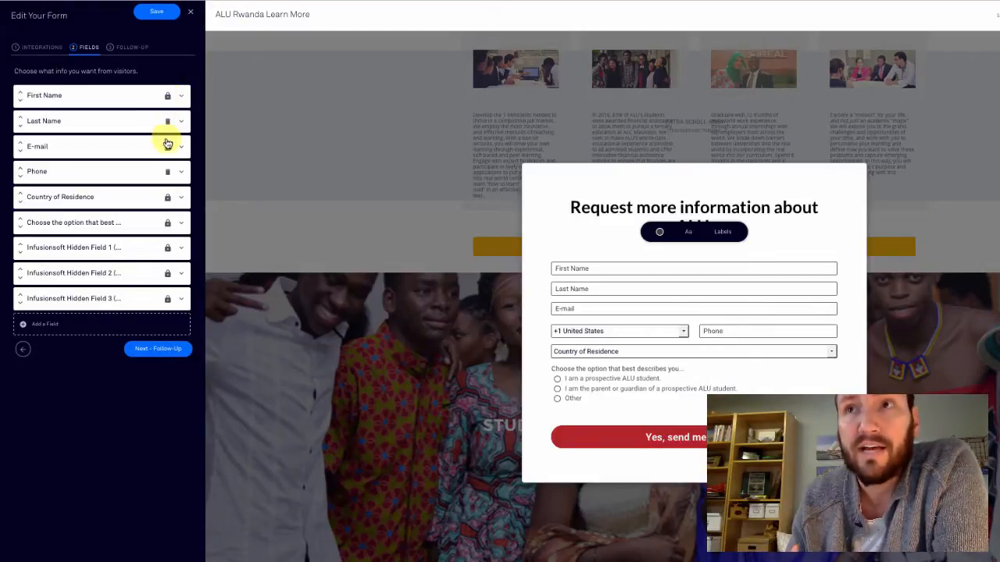
click(179, 248)
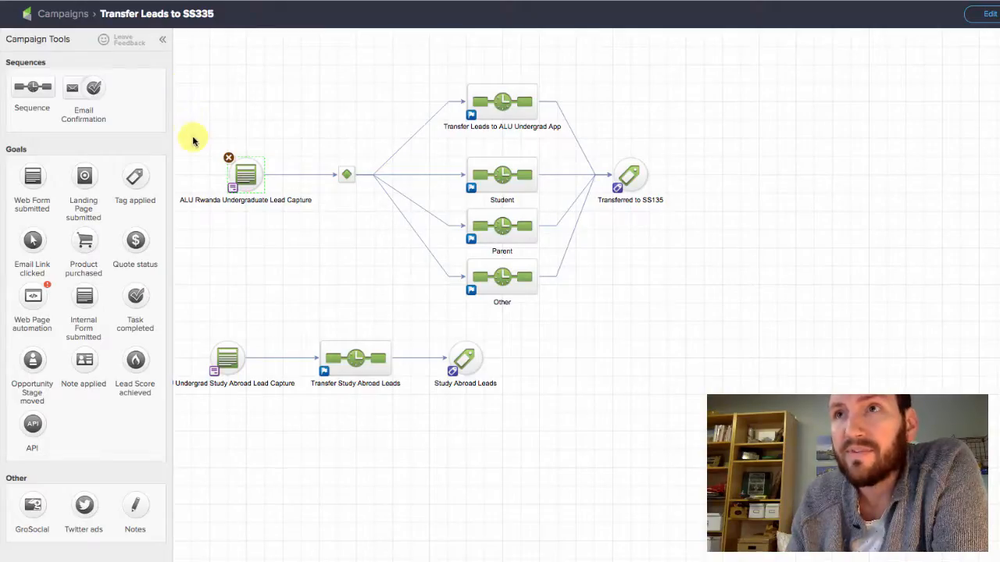
drag(194, 141, 297, 219)
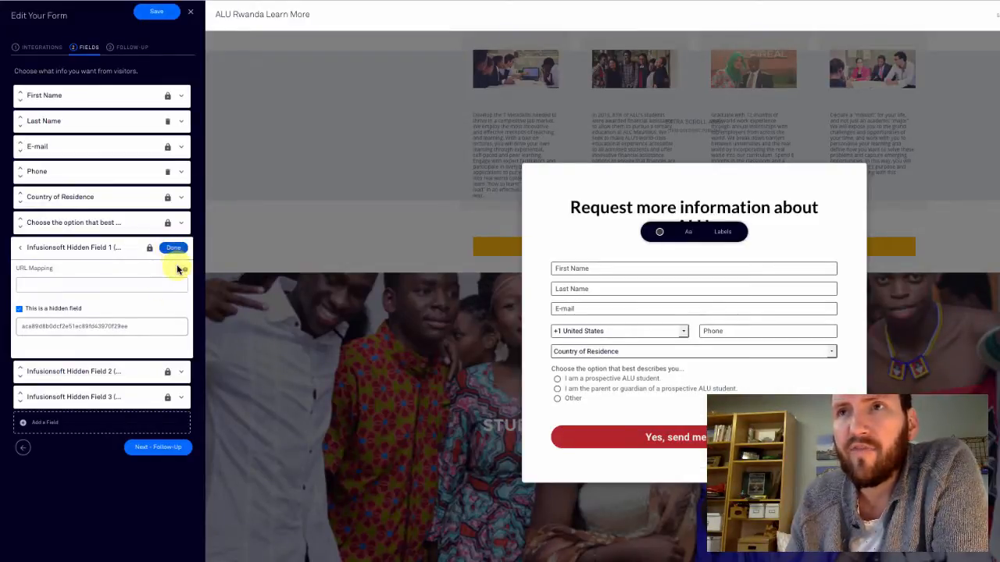
click(173, 248)
click(178, 272)
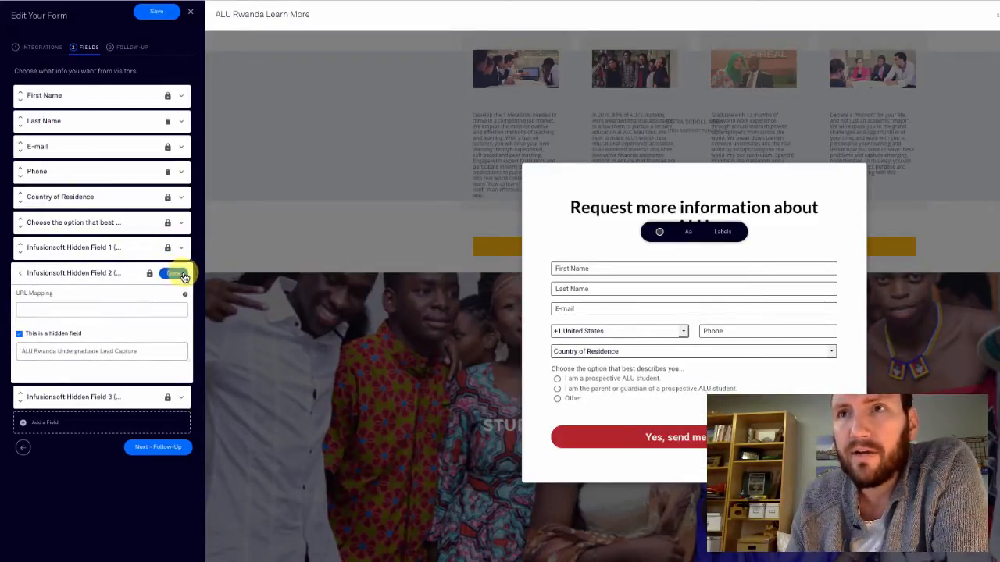
click(181, 280)
click(181, 299)
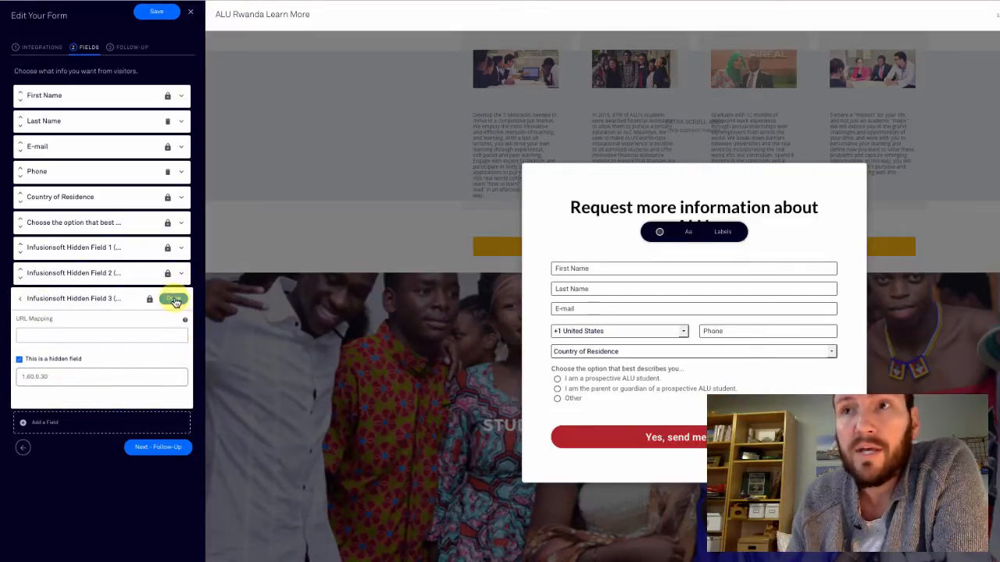
click(175, 303)
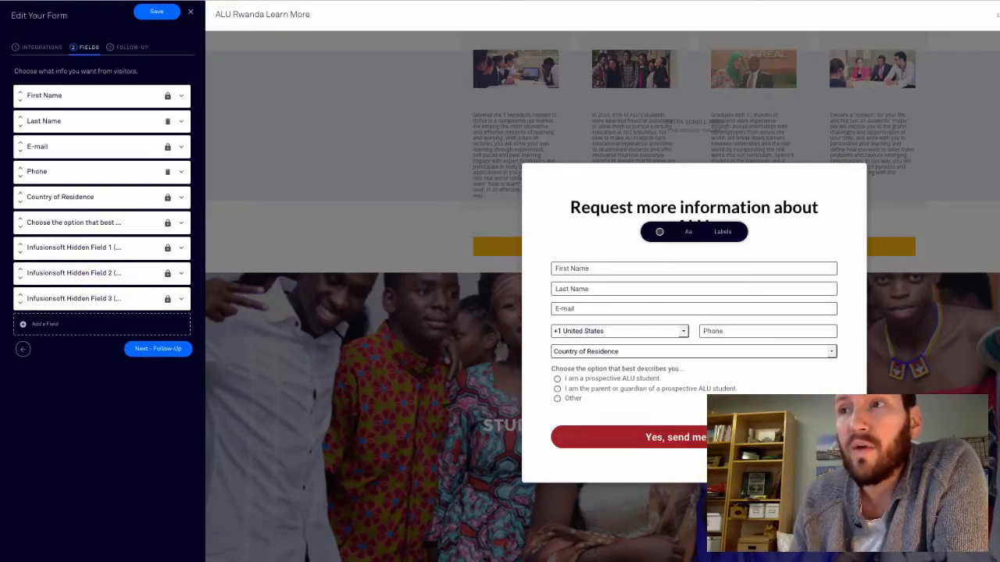
Step: Review the follow-up options of the Leadbox form, save and close the form, and leave the Leadbox editor
click(173, 355)
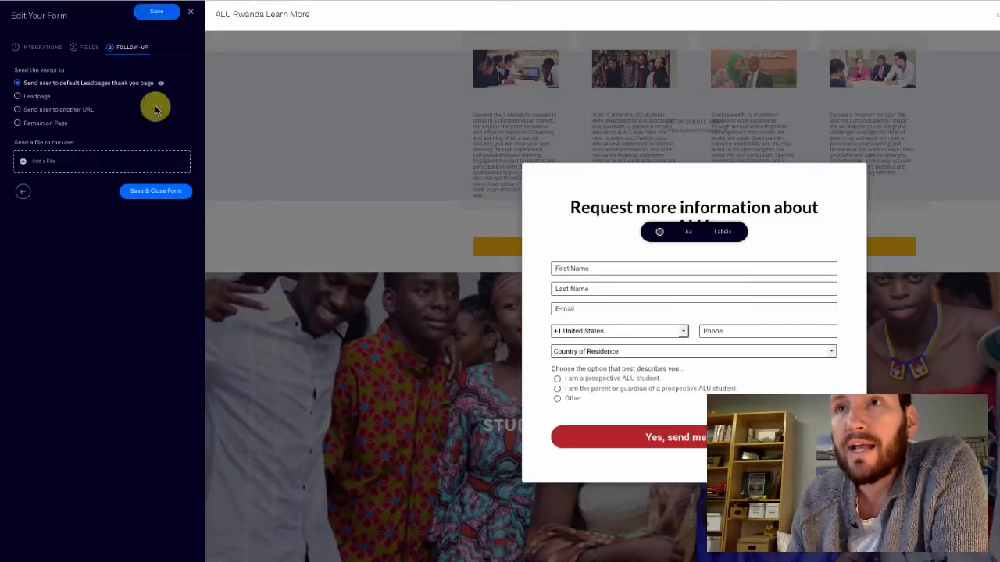
click(165, 197)
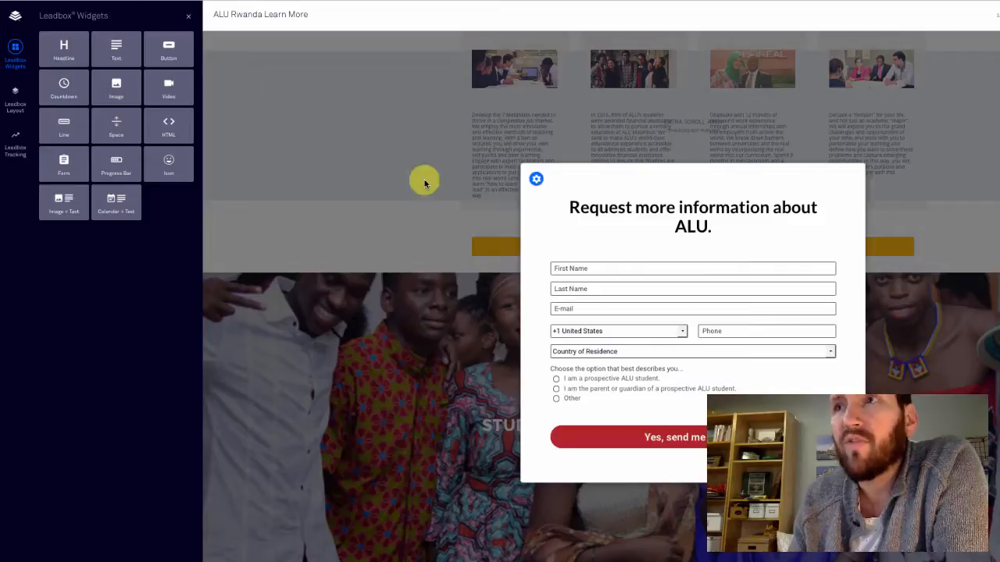
click(187, 18)
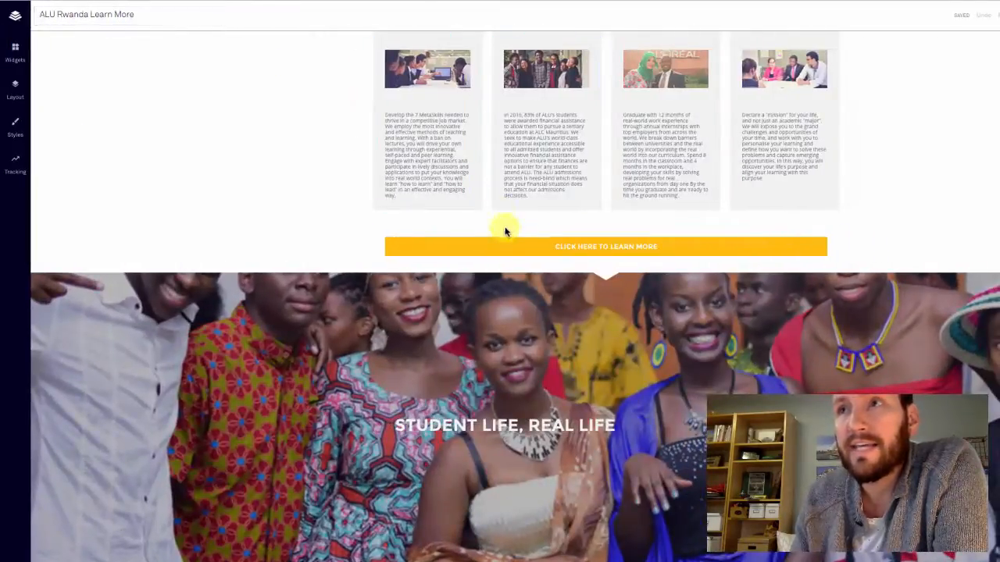
Step: Look over the available page widgets, both sign-up forms and the "Click here to learn more" button on the page
scroll(508, 235, up, 5)
scroll(538, 256, up, 3)
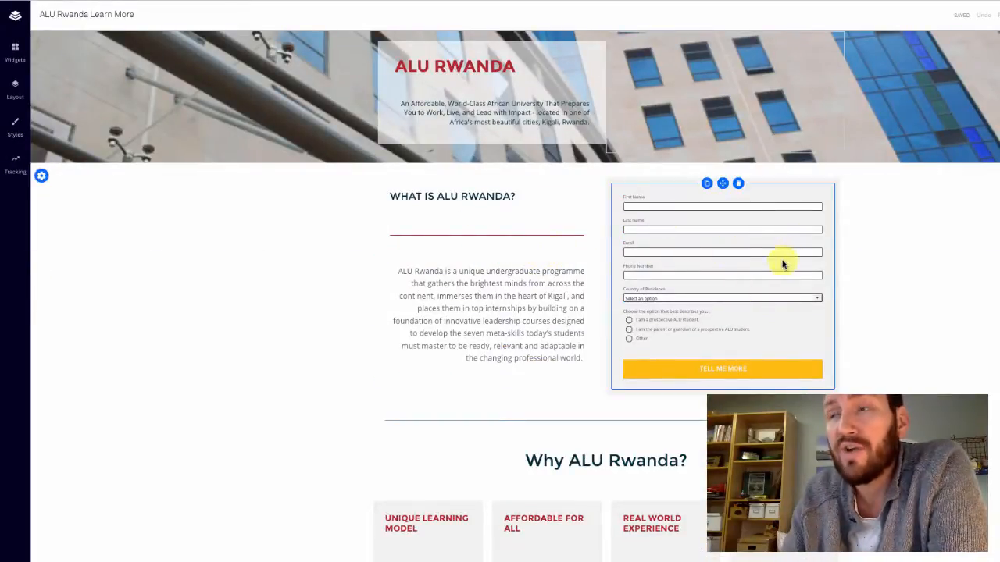
click(15, 51)
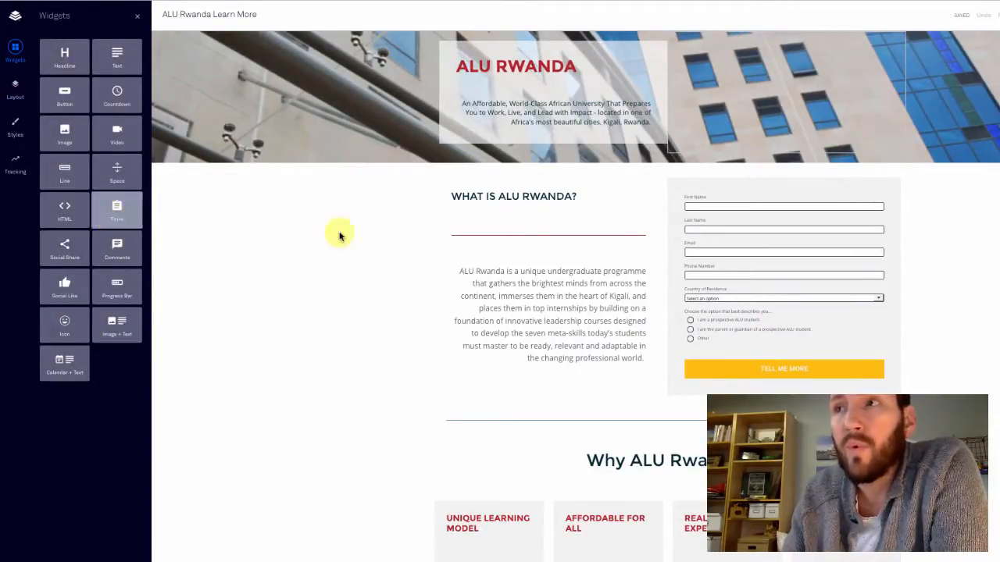
scroll(705, 290, down, 10)
scroll(712, 301, down, 8)
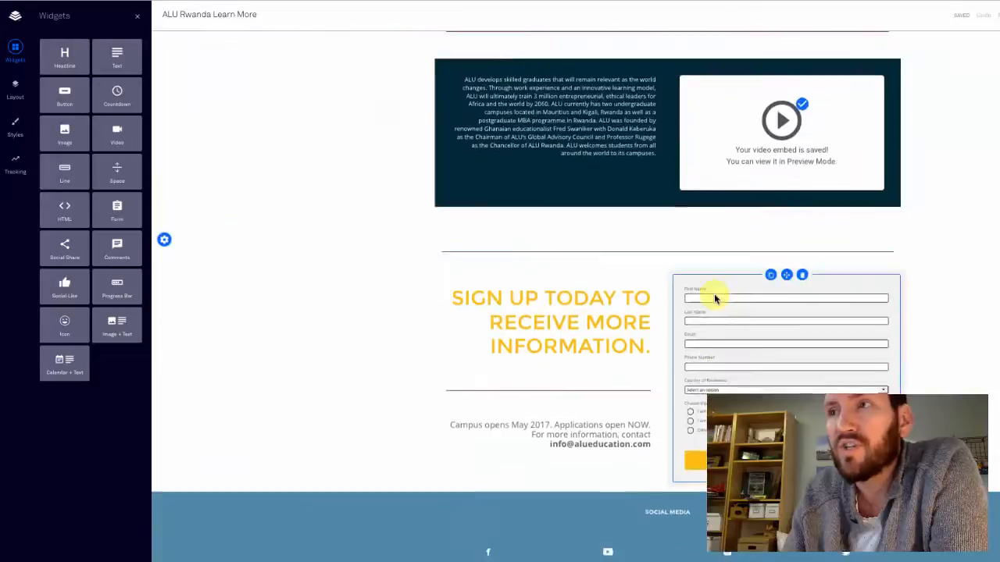
scroll(751, 245, up, 8)
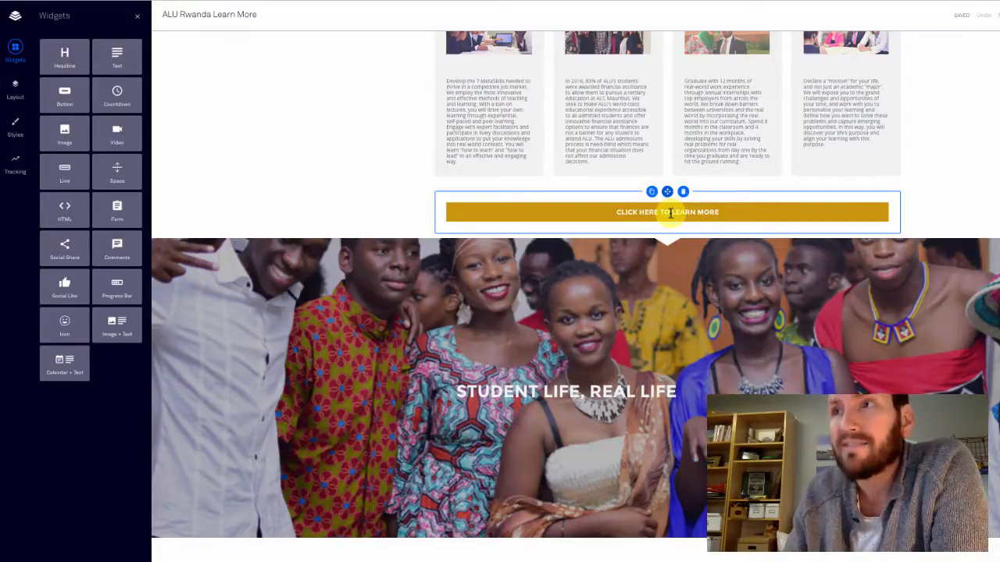
Step: Open the App Audit Checklist page from the Leadpages list and bring up its Leadbox form's integration settings
click(495, 187)
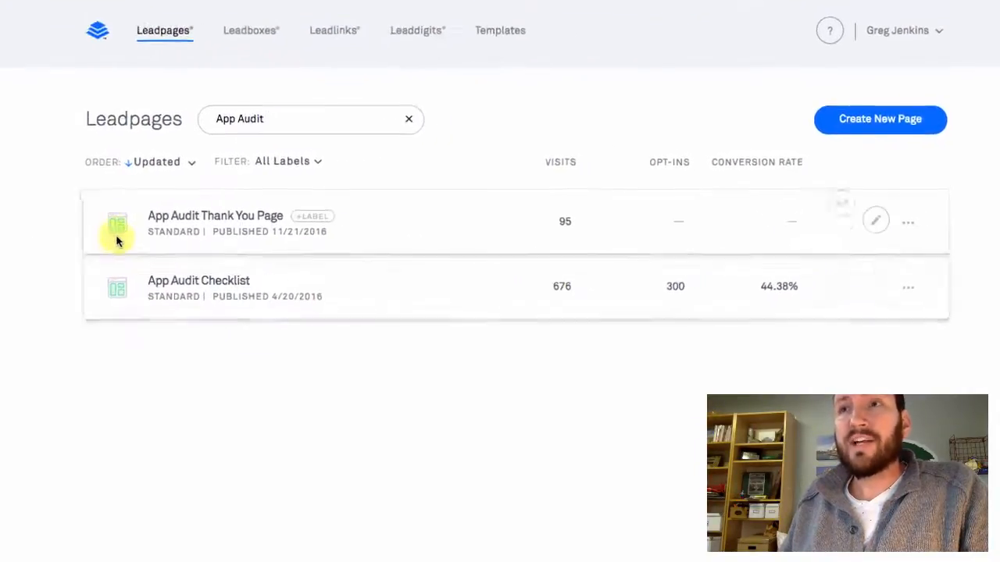
click(171, 286)
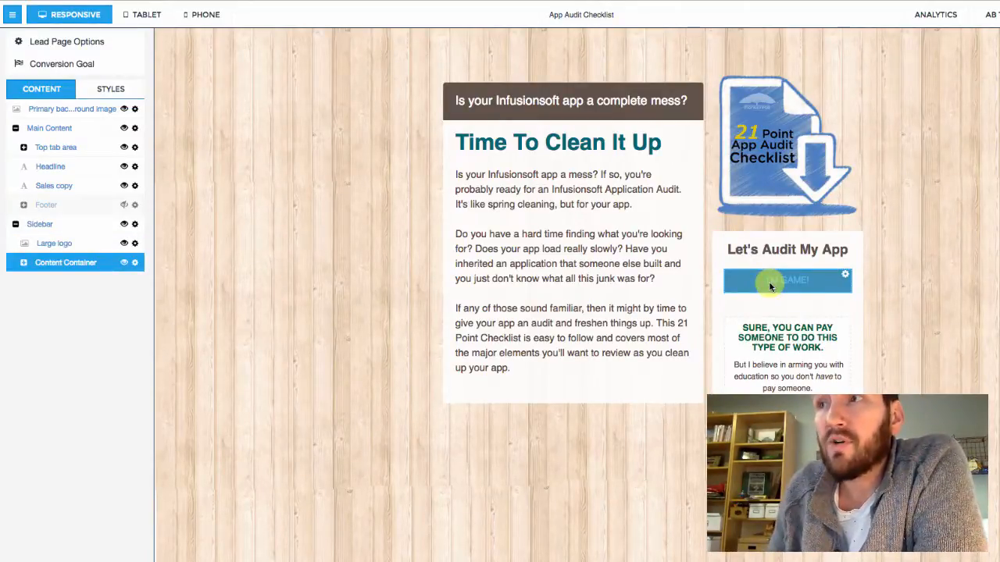
click(841, 279)
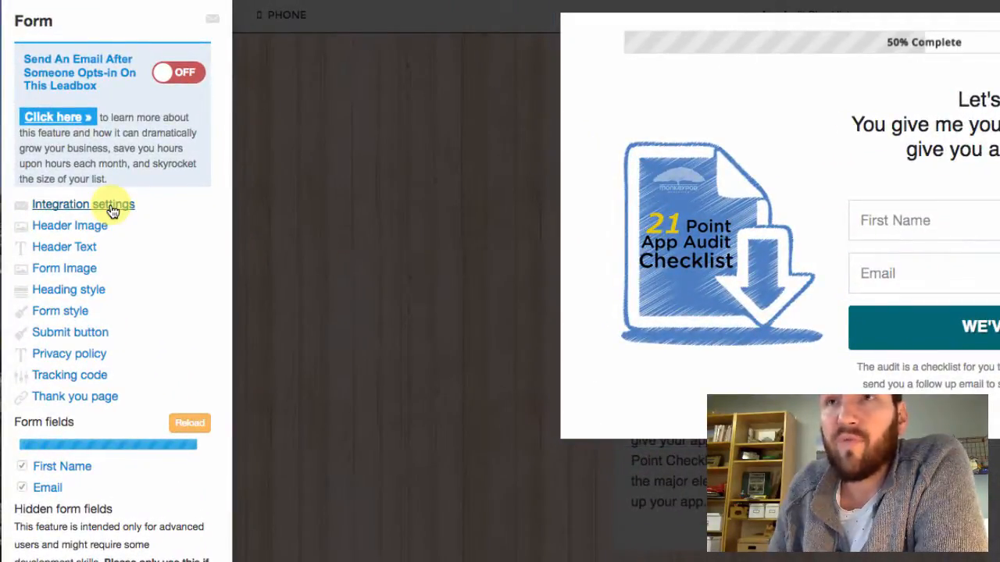
click(102, 207)
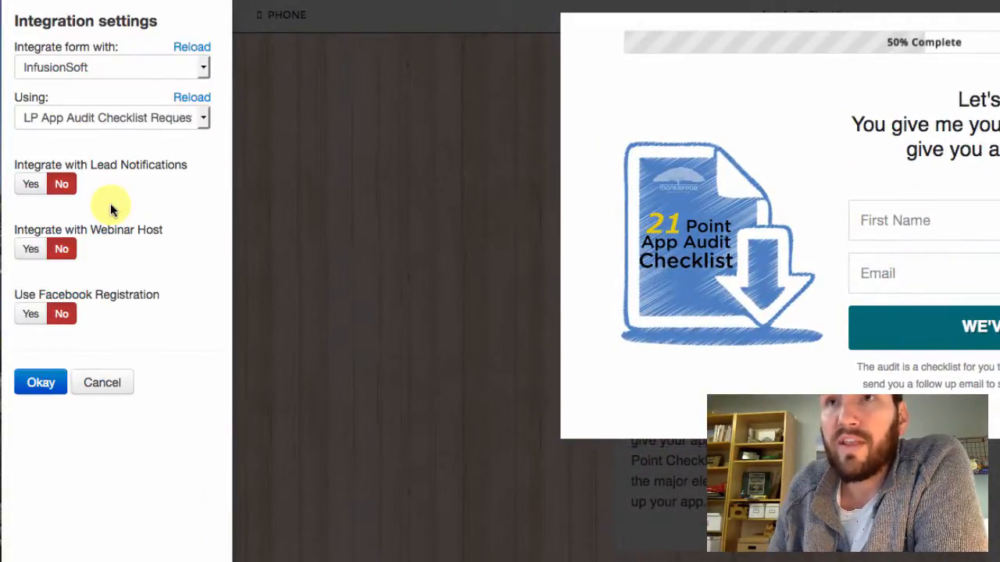
Step: Review the form's integration service and form choices, and open the matching LP App Audit Checklist Request goal in the Infusionsoft campaign
click(69, 68)
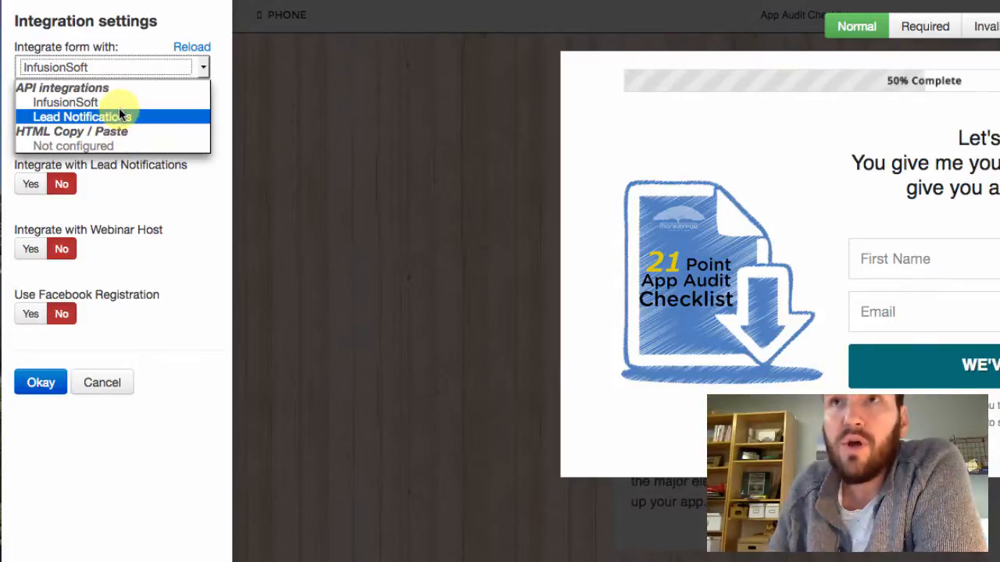
click(217, 108)
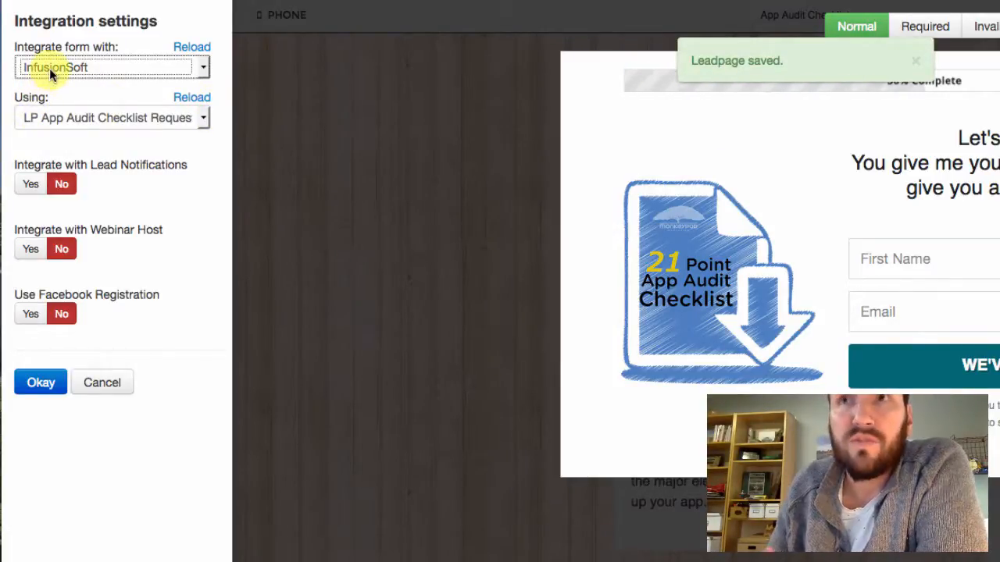
click(63, 116)
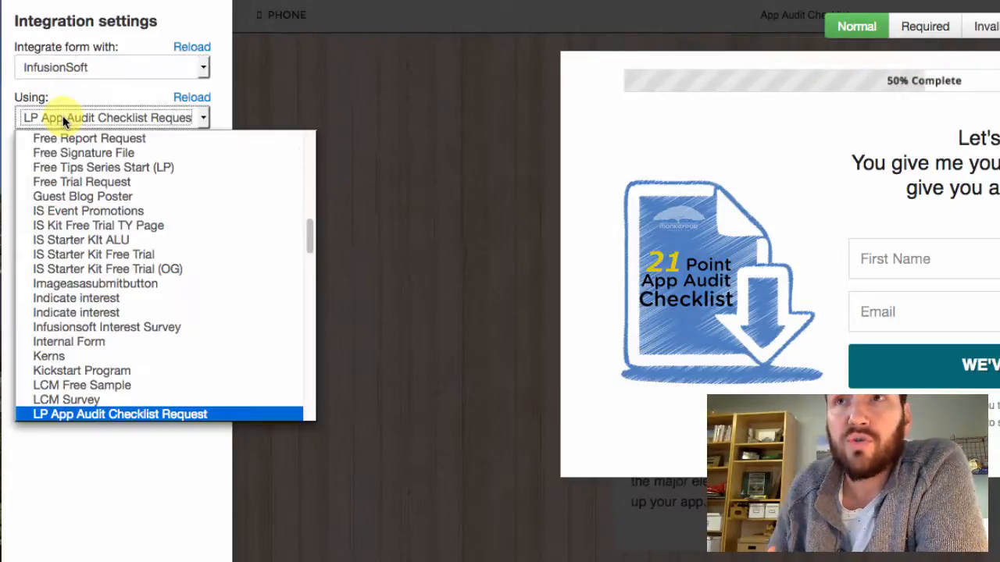
click(194, 100)
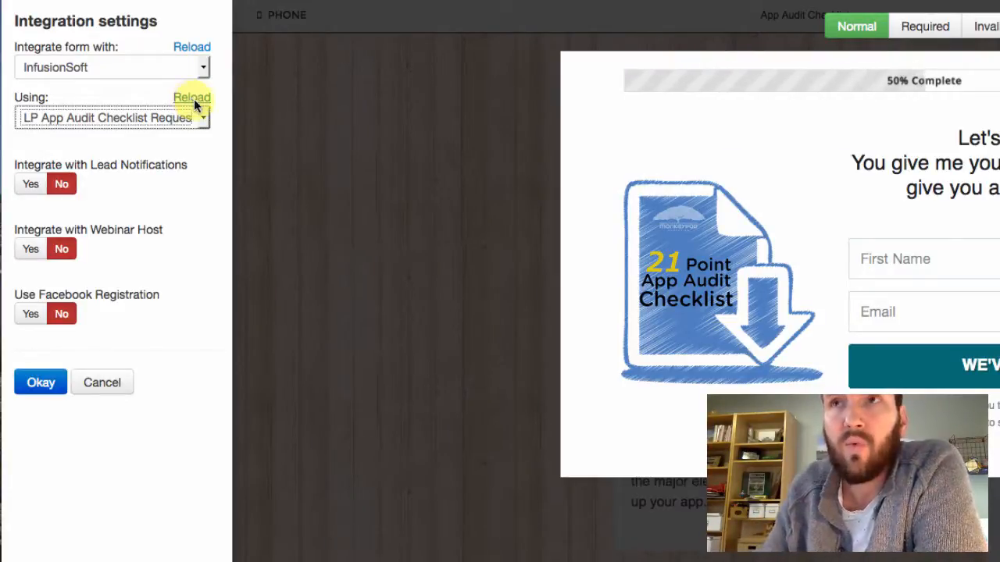
click(204, 118)
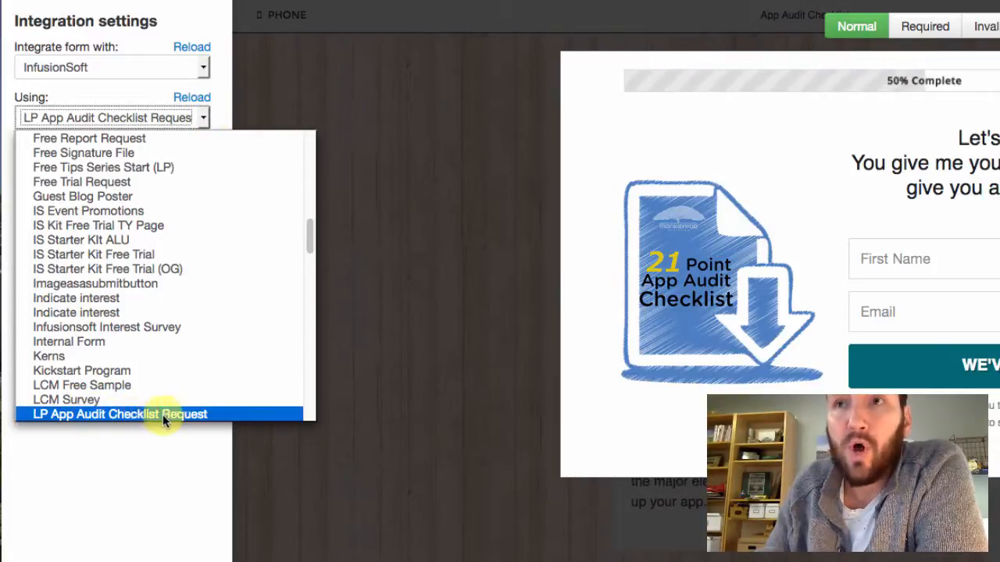
click(217, 115)
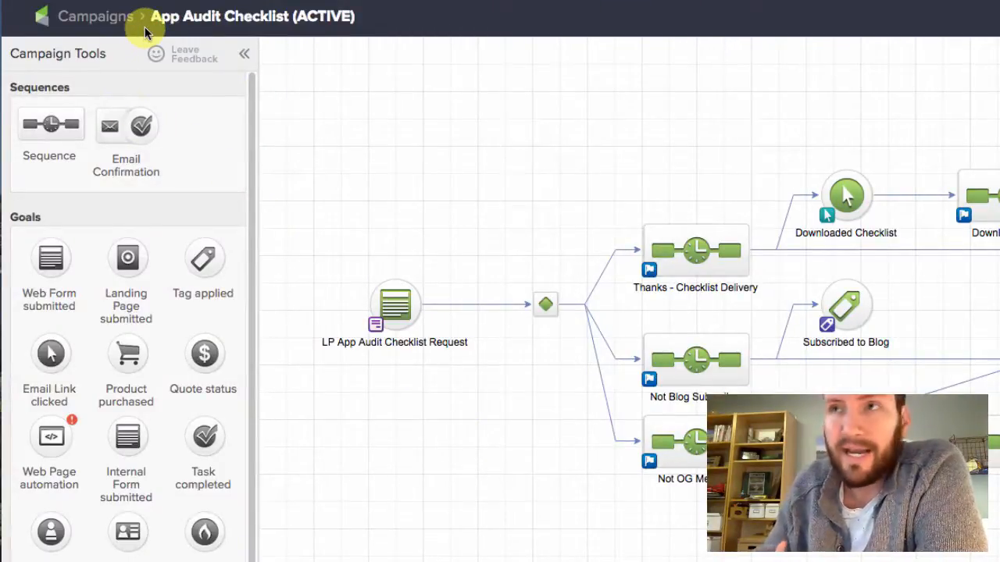
drag(320, 252, 500, 380)
double_click(399, 309)
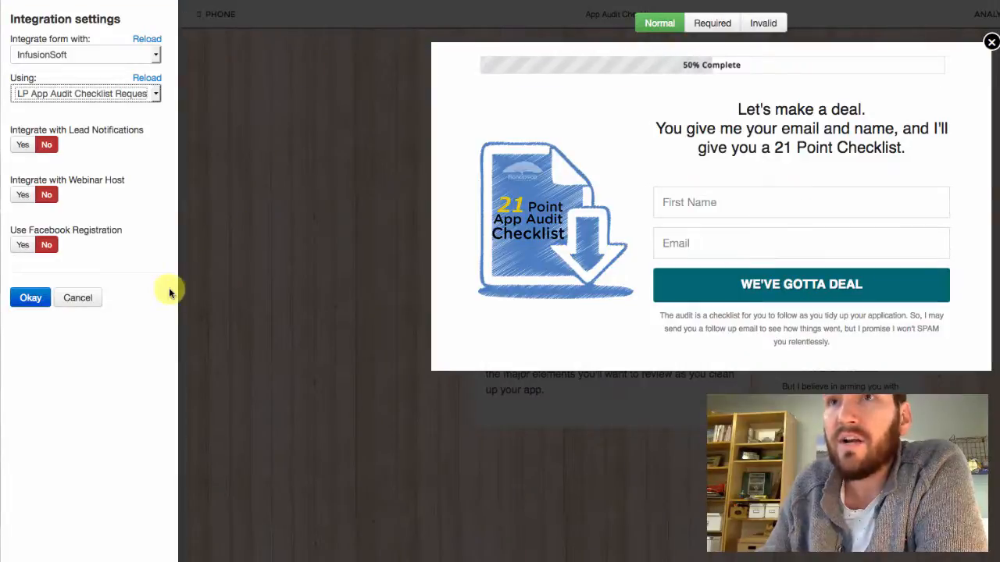
Step: Accept the integration settings in Leadpages, open the form's thank-you page setting, and compare it with the web form's thank-you page in Infusionsoft
click(30, 298)
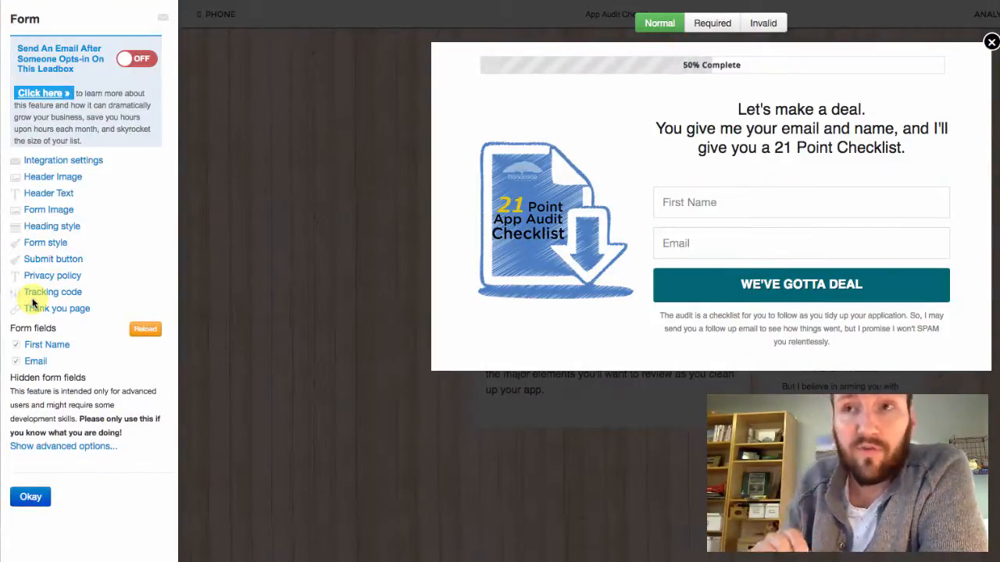
click(81, 308)
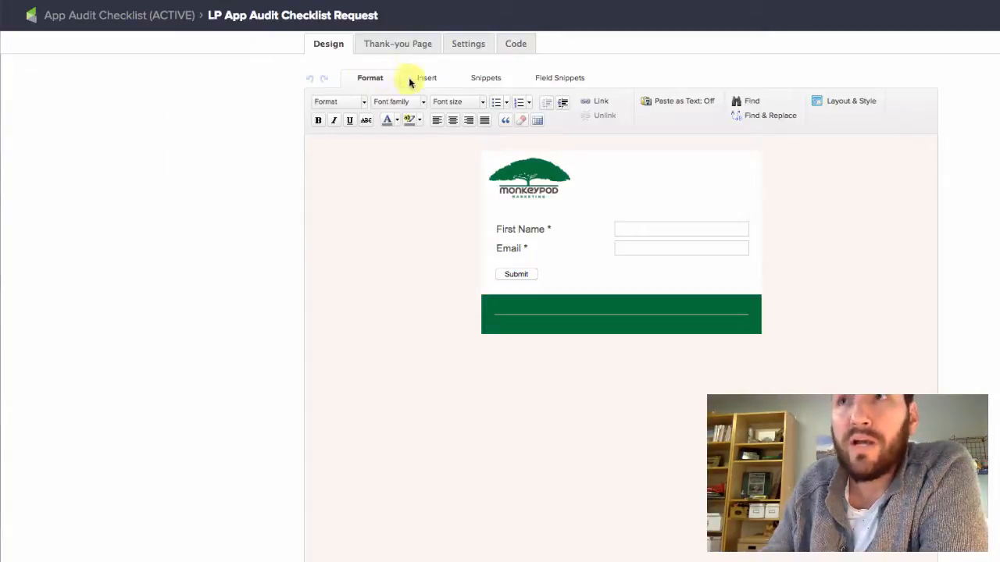
click(408, 48)
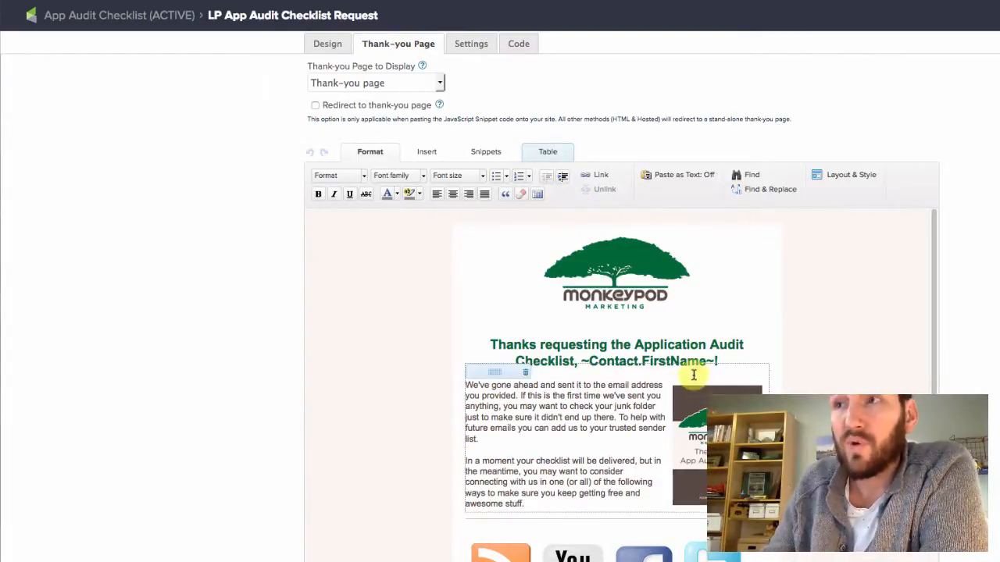
scroll(761, 361, down, 1)
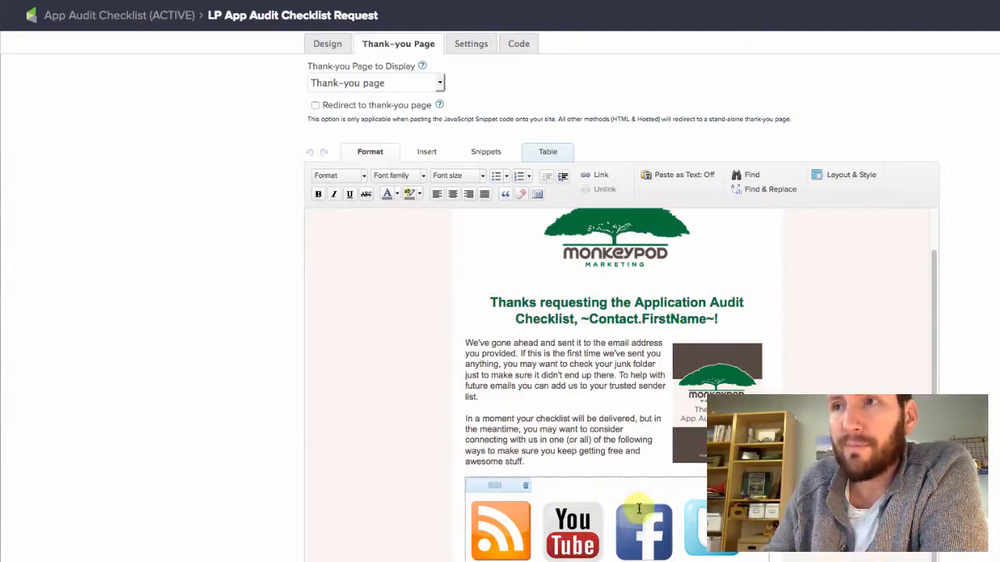
scroll(681, 412, up, 1)
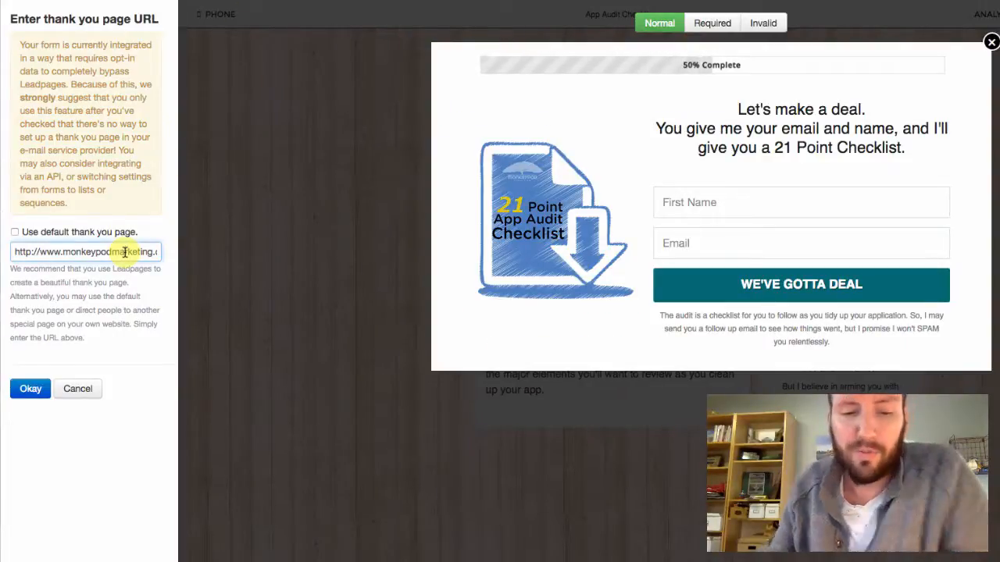
triple_click(125, 251)
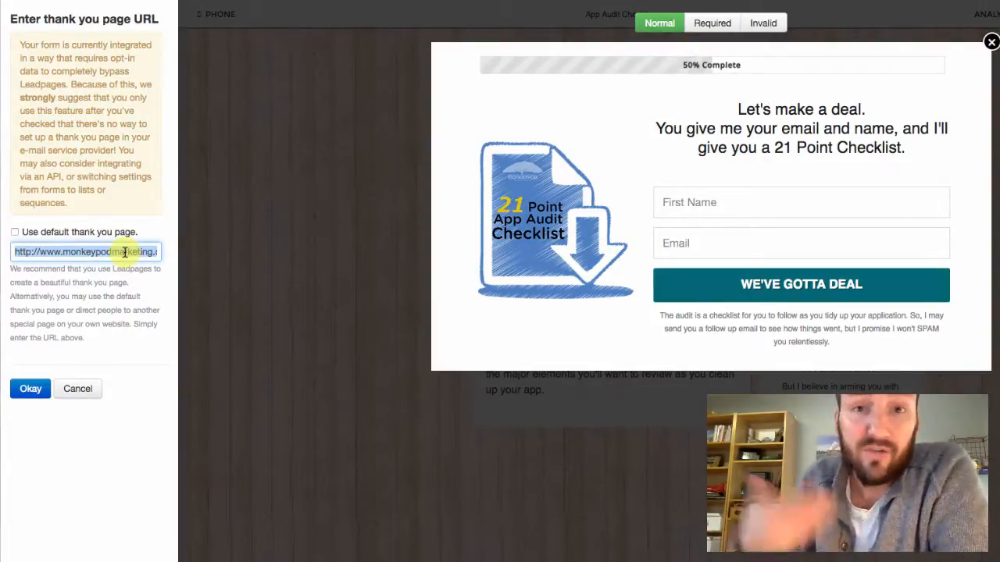
scroll(125, 252, right, 2)
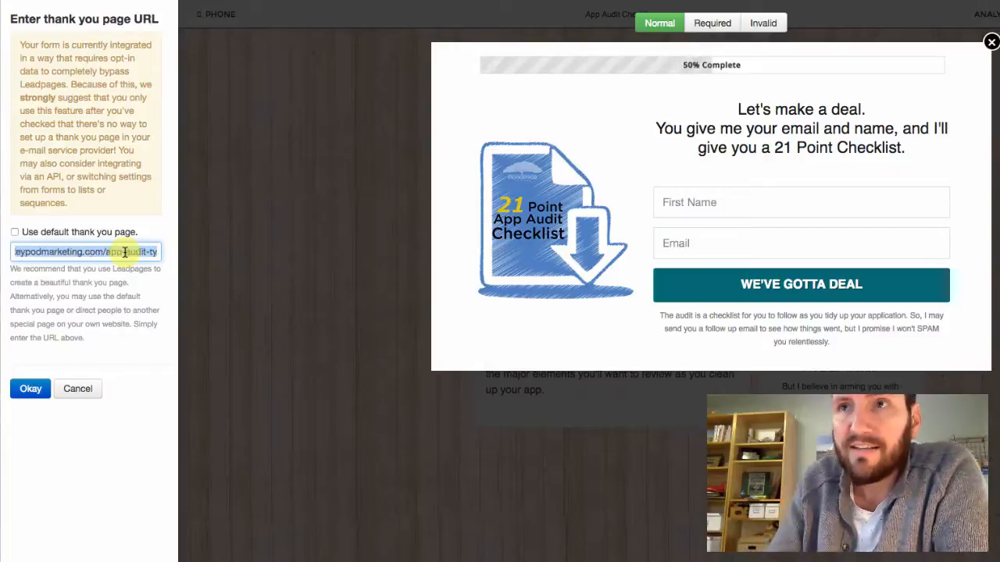
click(49, 252)
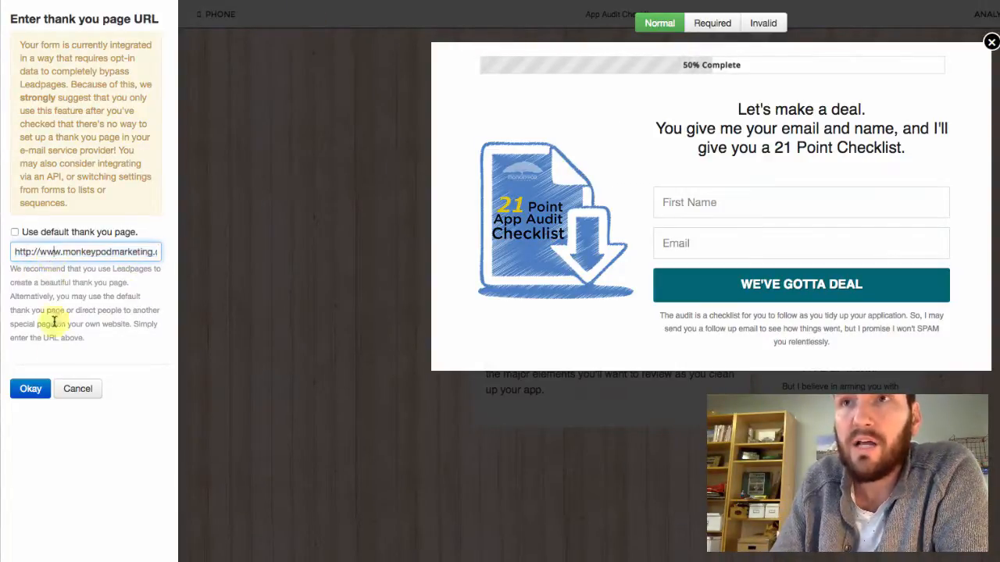
click(31, 390)
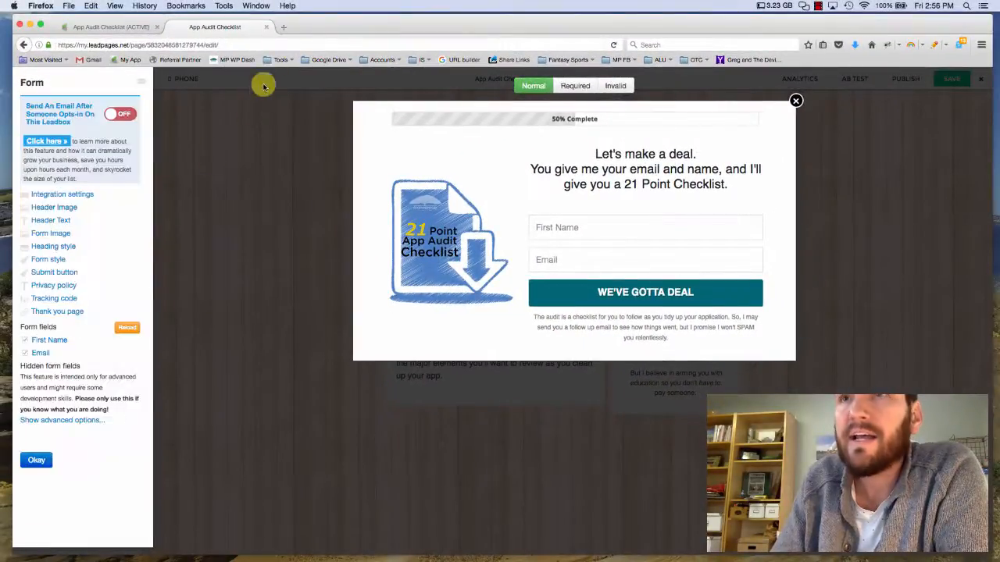
click(283, 27)
text(http://www.monkeypodmarketing.com/app-audit-ty)
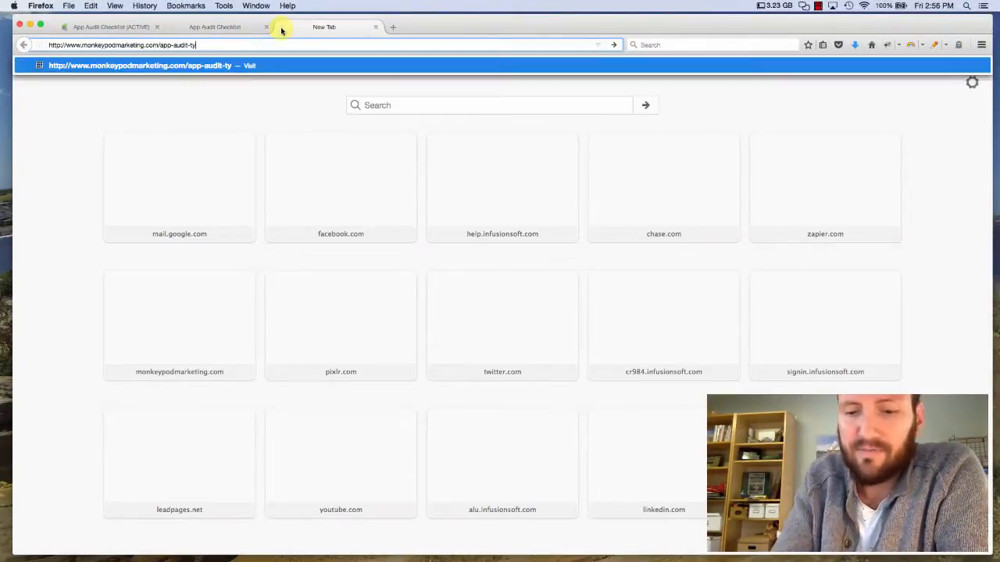
key(Return)
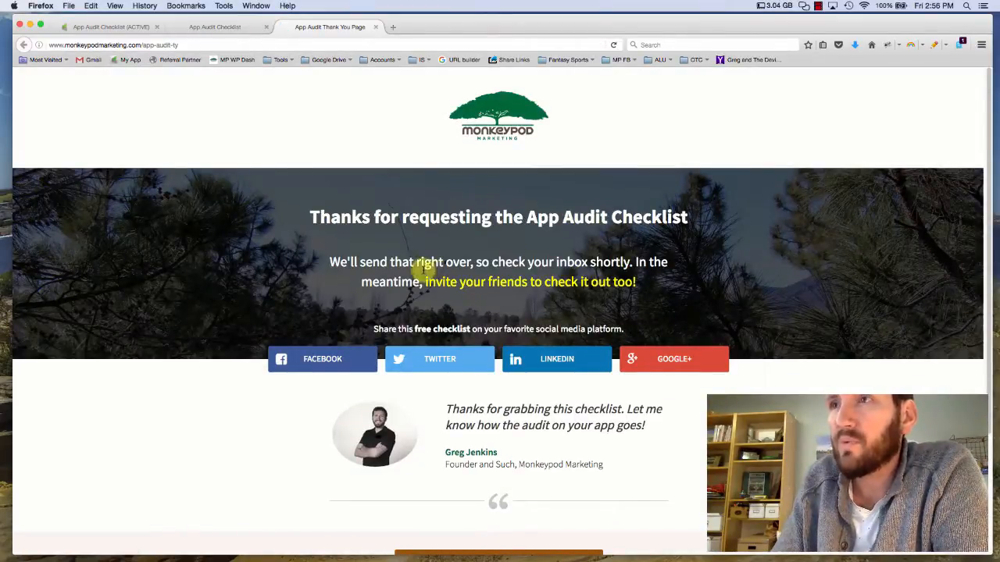
Step: Compare the live App Audit thank-you page with the web form's thank-you page in Infusionsoft, and close the live page's tab
scroll(557, 283, down, 2)
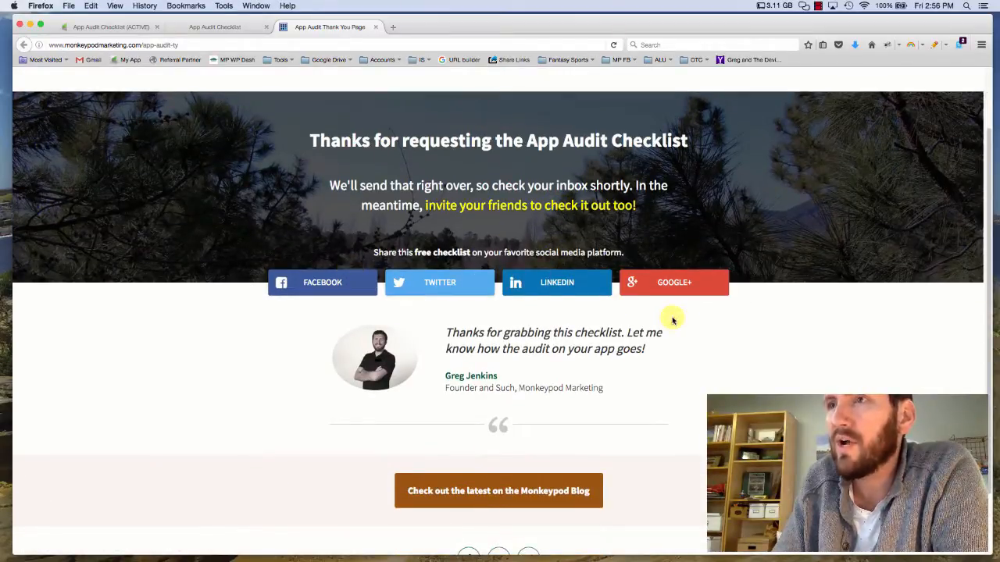
scroll(672, 320, down, 2)
scroll(673, 321, up, 4)
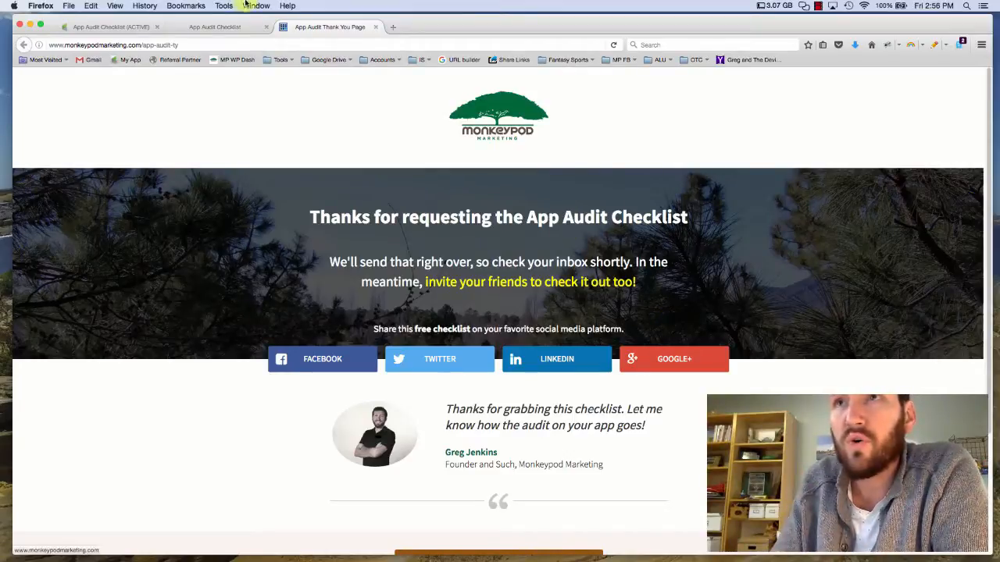
click(116, 25)
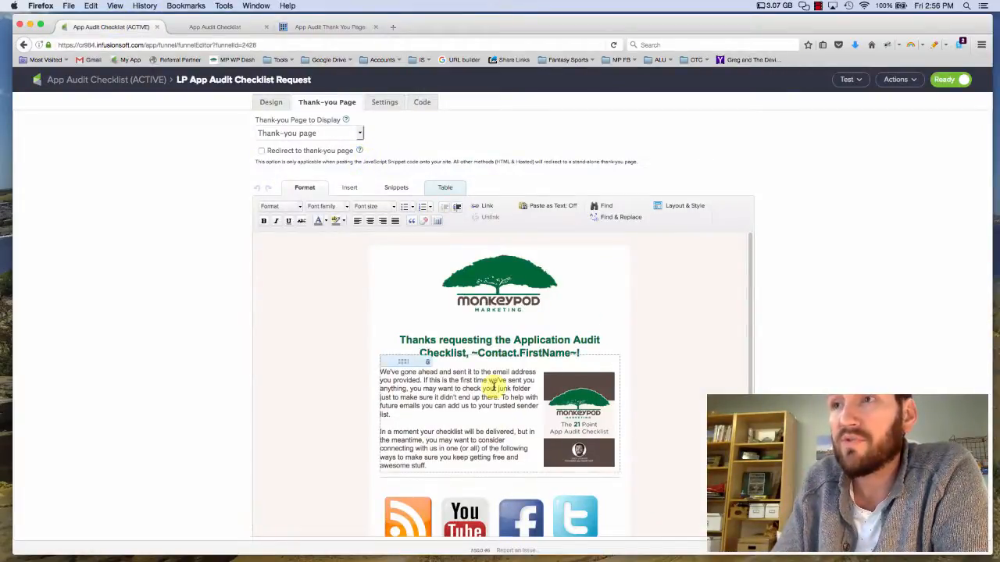
scroll(491, 383, down, 1)
click(357, 31)
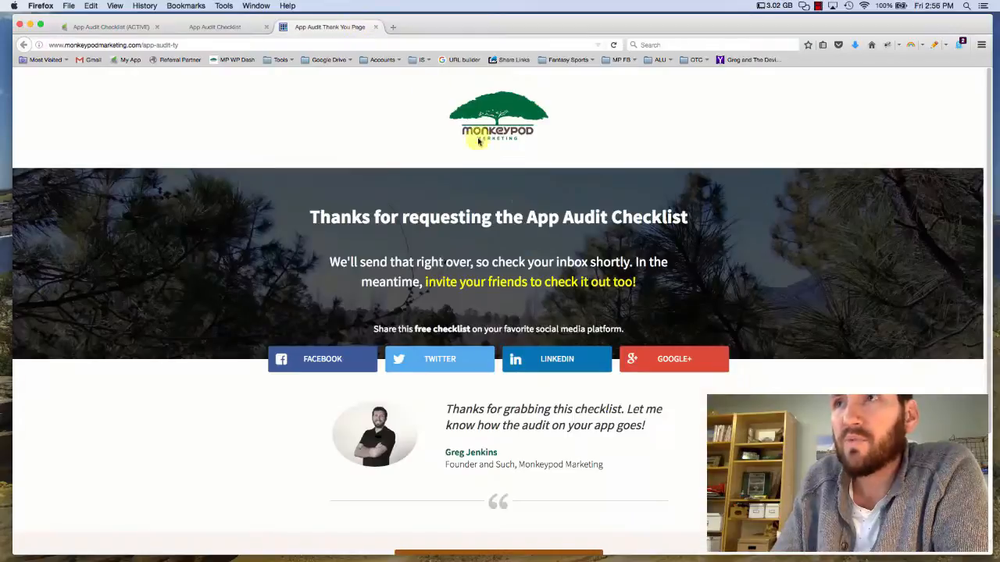
scroll(527, 209, down, 5)
scroll(527, 209, up, 5)
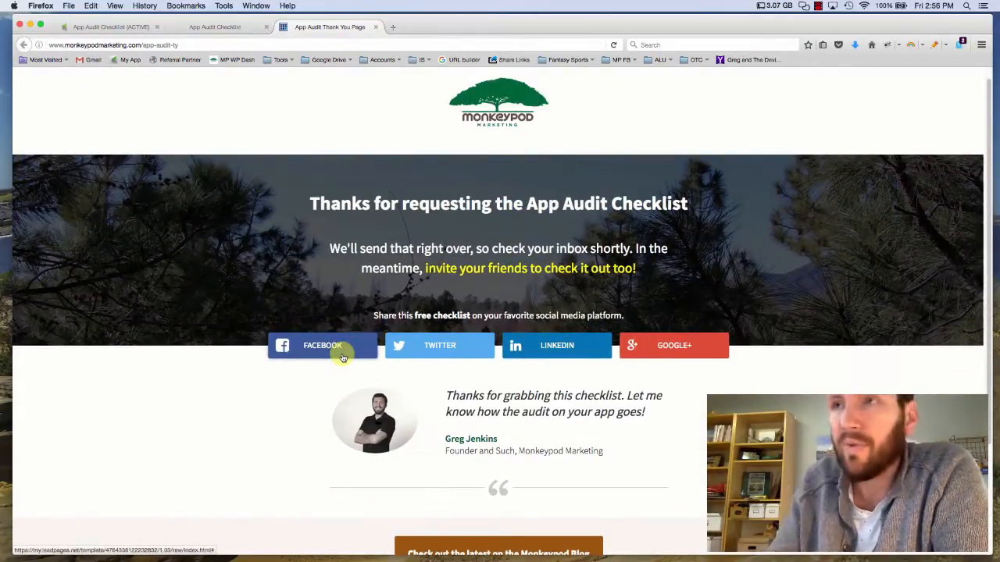
click(375, 27)
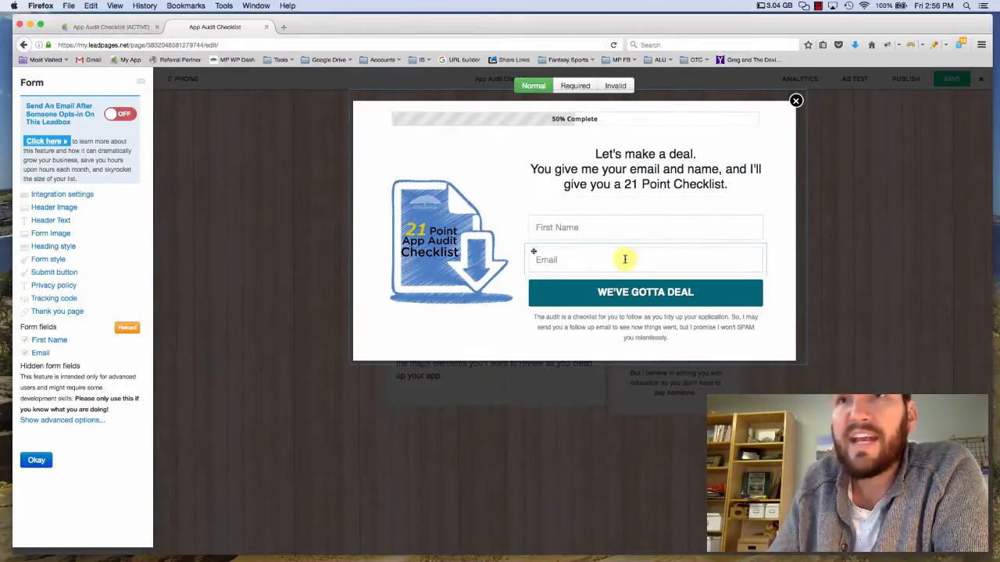
Step: Review the Leadbox form's integration settings, accept them, and show the advanced options to inspect its hidden form fields
click(91, 198)
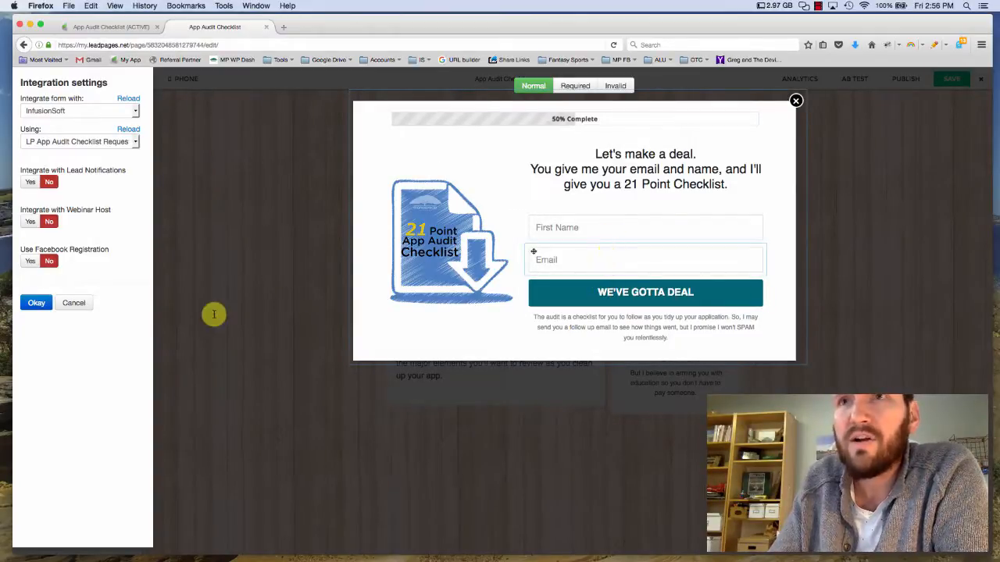
click(38, 303)
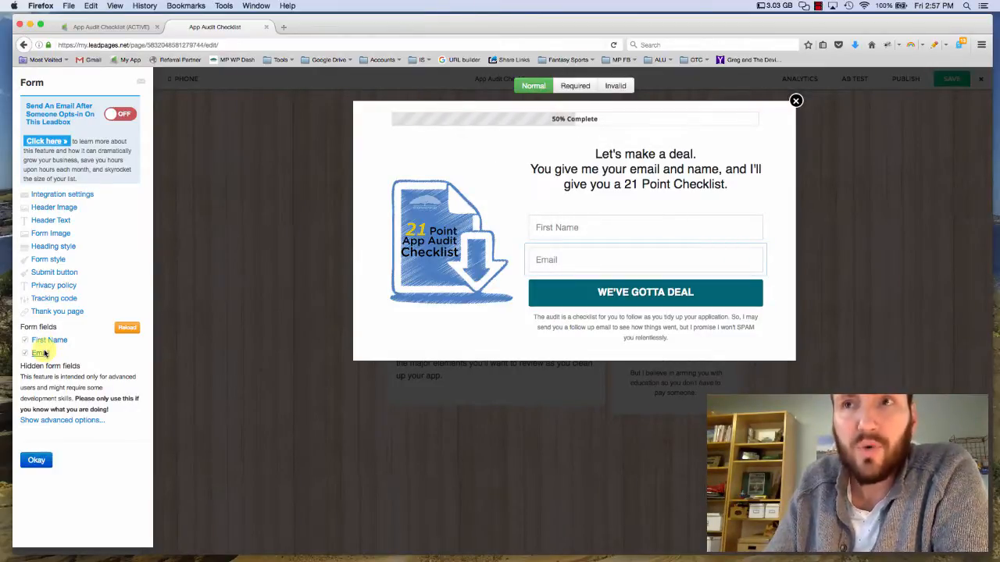
click(47, 420)
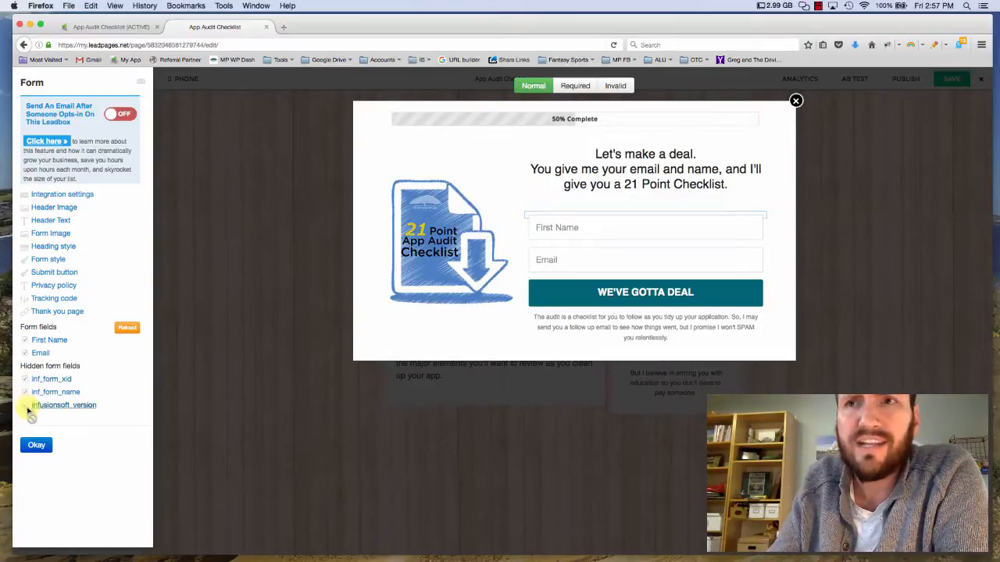
Step: Accept the Leadbox form settings and close the App Audit Checklist page editor to return to the Leadpages list
click(42, 447)
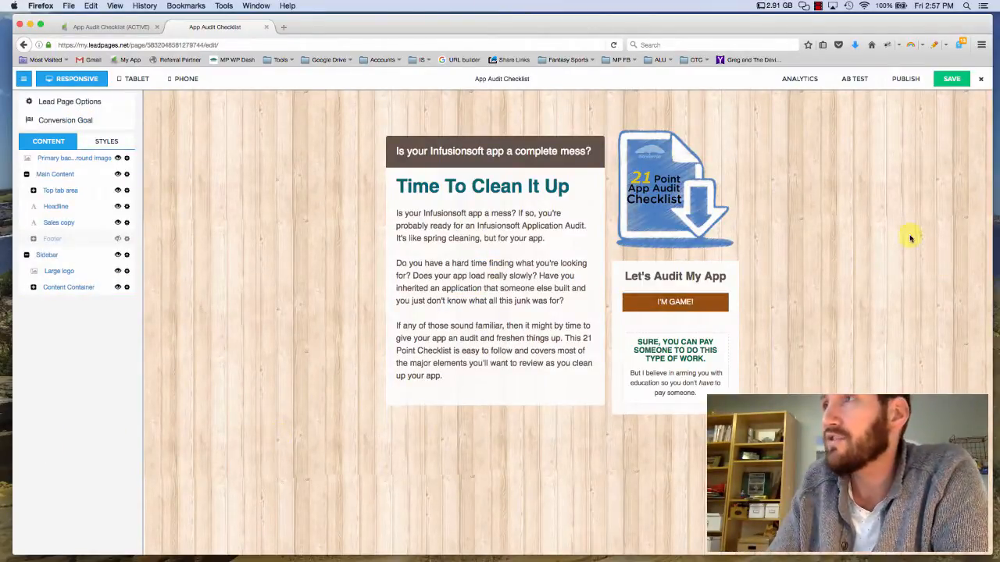
click(981, 83)
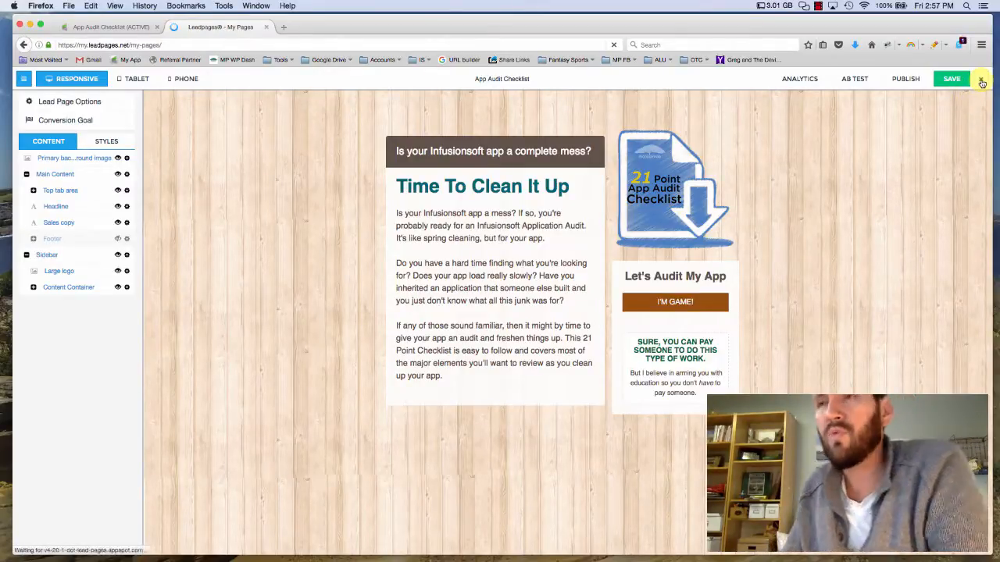